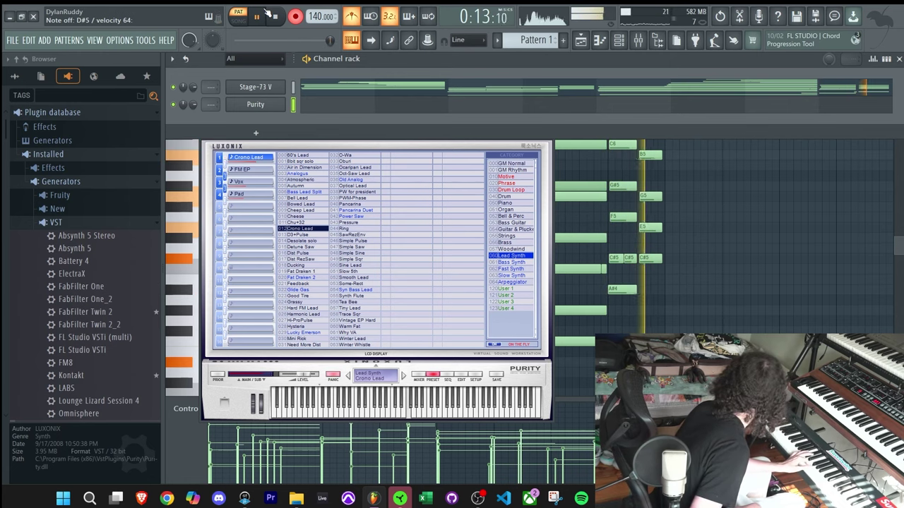
Stop the recording and add Dylvinci Hat 5 hits on steps 25, 29, 30 and 31.
left_click(275, 16)
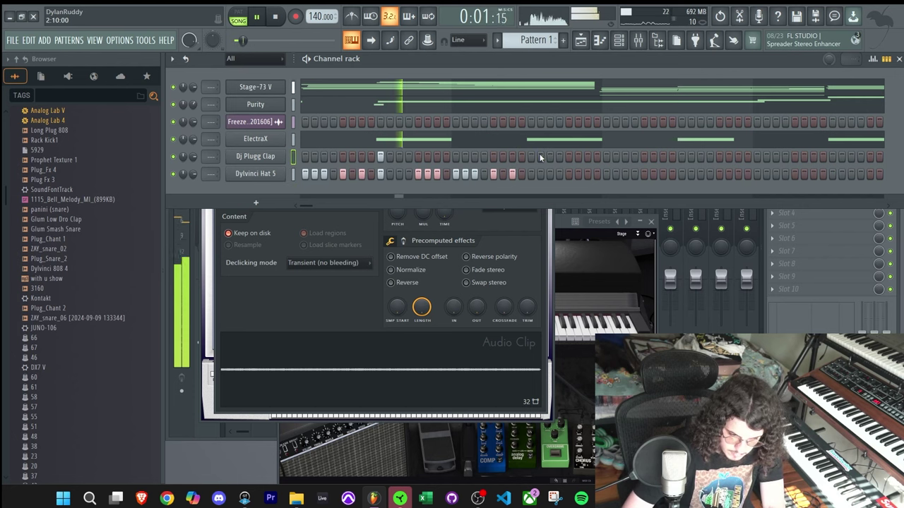
left_click(534, 175)
left_click(570, 175)
left_click(589, 175)
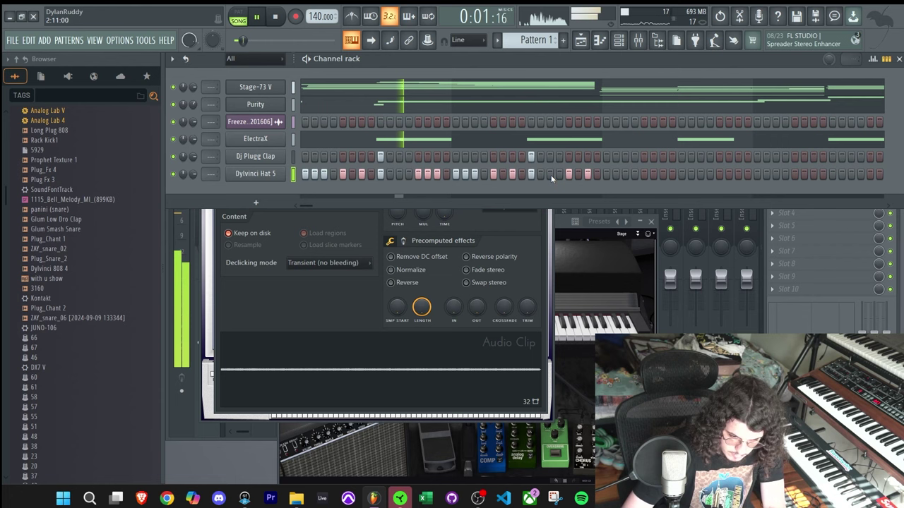
left_click(581, 174)
Add the ZAY_snare_02 sample as a new channel and place a hit on its step 19.
left_click(54, 250)
left_click_drag(54, 250, 302, 206)
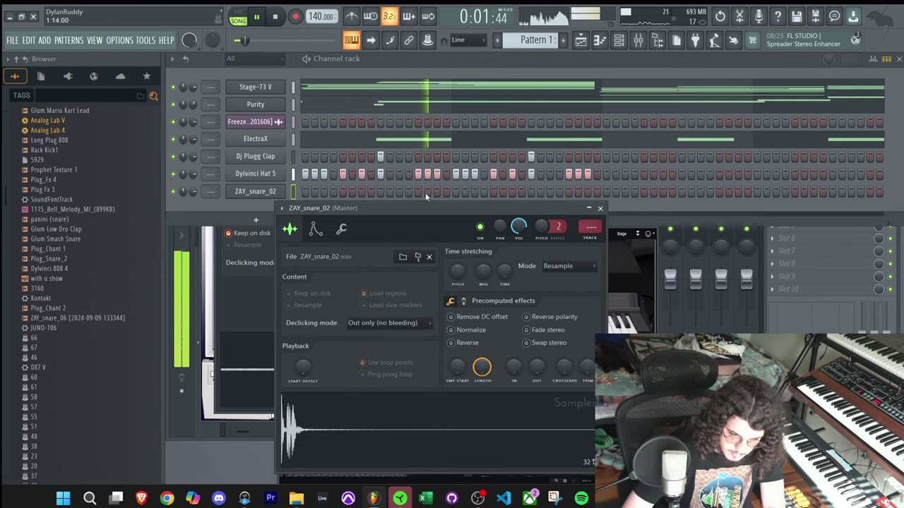
left_click(474, 192)
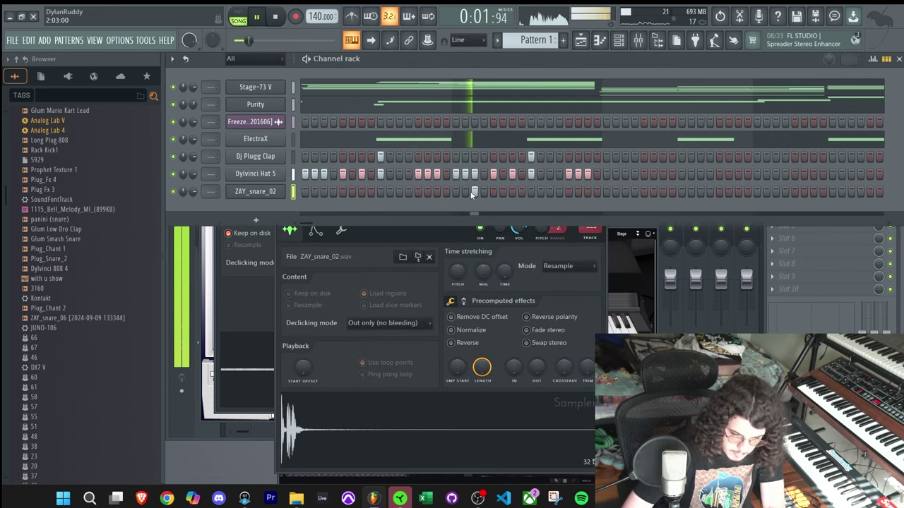
Open the Dj Plugg Clap channel in the piano roll and repeat its clap notes through bar 8.
right_click(272, 156)
left_click(310, 154)
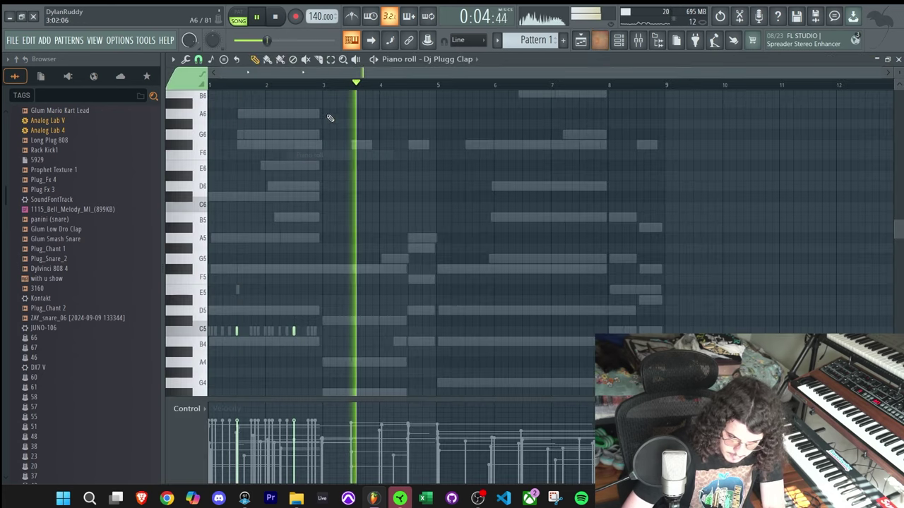
key("ctrl+b")
key("ctrl+b")
left_click(555, 104, "ctrl")
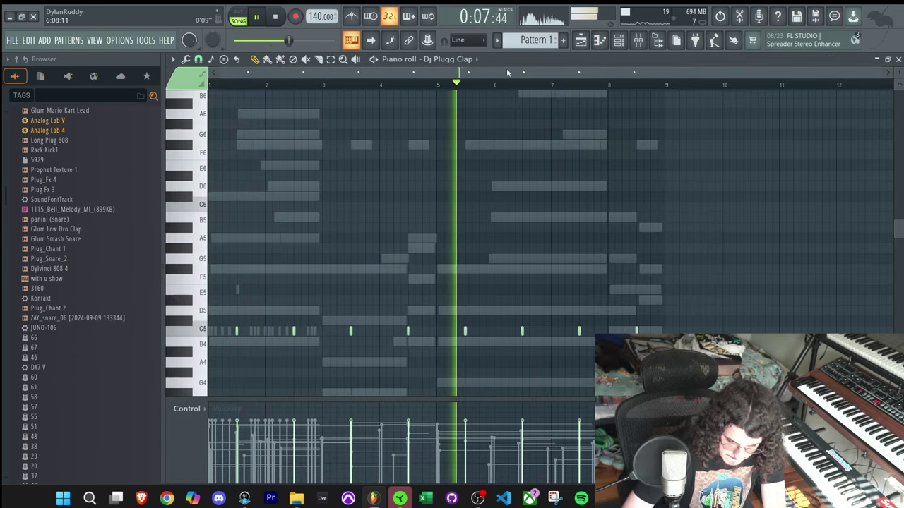
Switch the piano roll to 808 (2) Spinz and add an A5 note at bar 8 followed by a D5 note.
left_click(445, 59)
left_click(474, 105)
key("space")
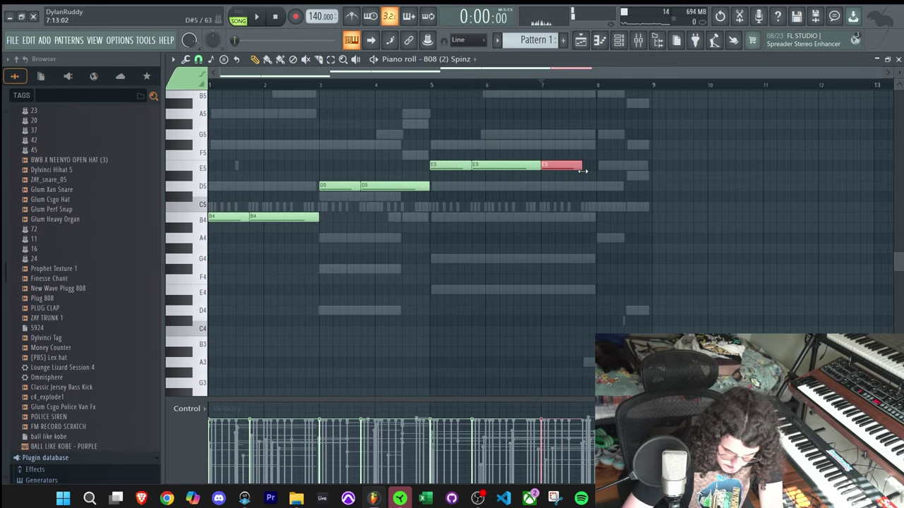
left_click_drag(598, 134, 593, 105)
scroll(628, 171, "down", 3)
left_click(624, 225)
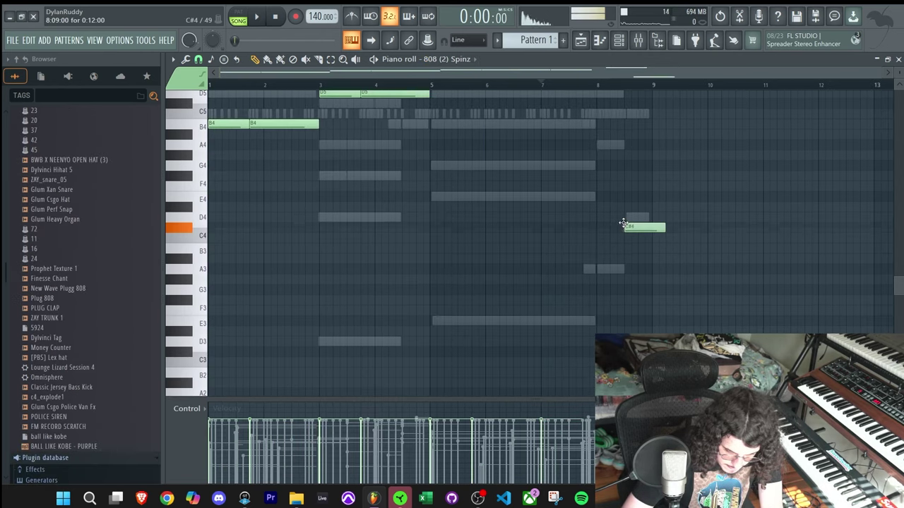
left_click_drag(623, 224, 637, 176)
scroll(621, 108, "up", 3)
key("space")
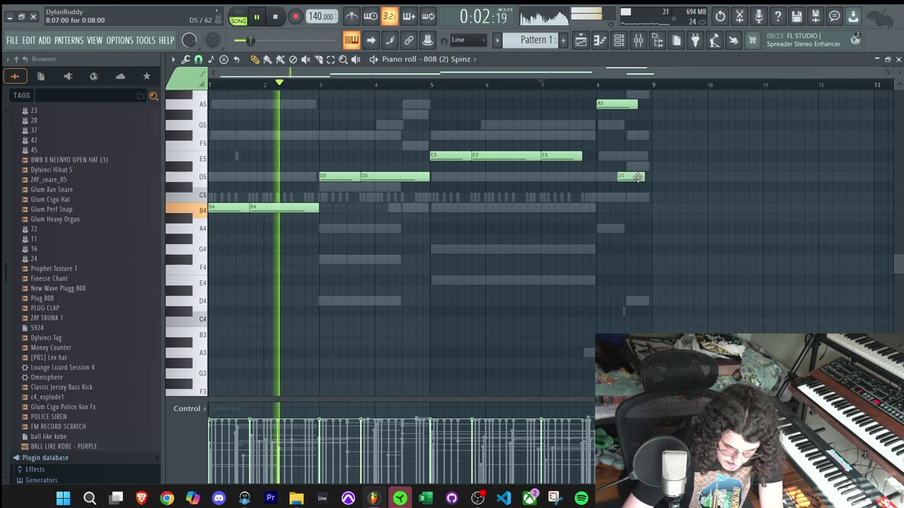
Fit the two closing 808 notes, A5 and D5, within bar 8 and raise all 808 note velocities to maximum.
left_click_drag(636, 105, 616, 106)
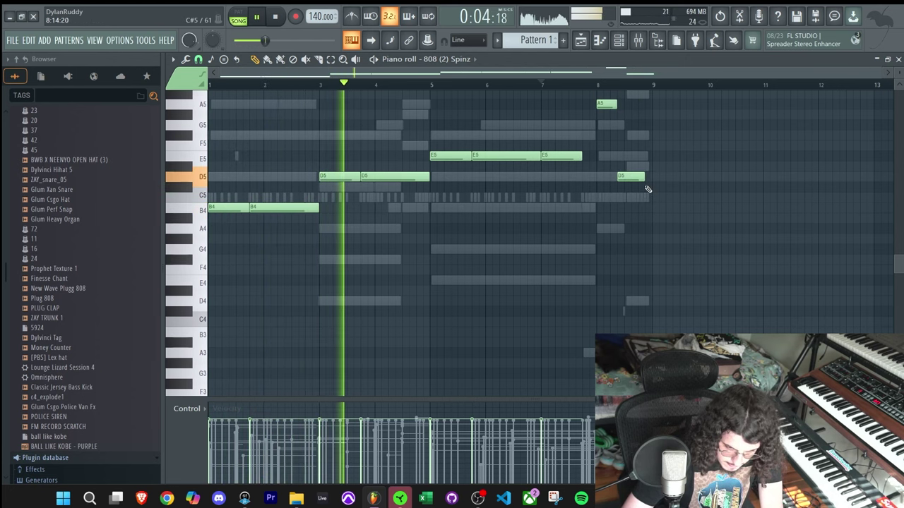
left_click_drag(643, 177, 651, 177)
mouse_move(632, 411)
left_mouse_down()
mouse_move(588, 410)
mouse_move(462, 87)
left_mouse_up()
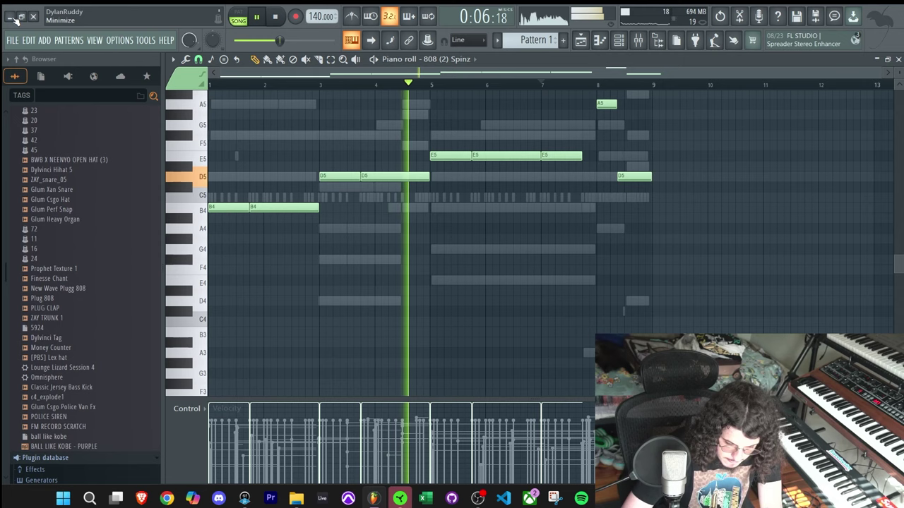
Open the 808 (2) Spinz sampler settings and display all channel rack rows as note overviews.
left_click(620, 41)
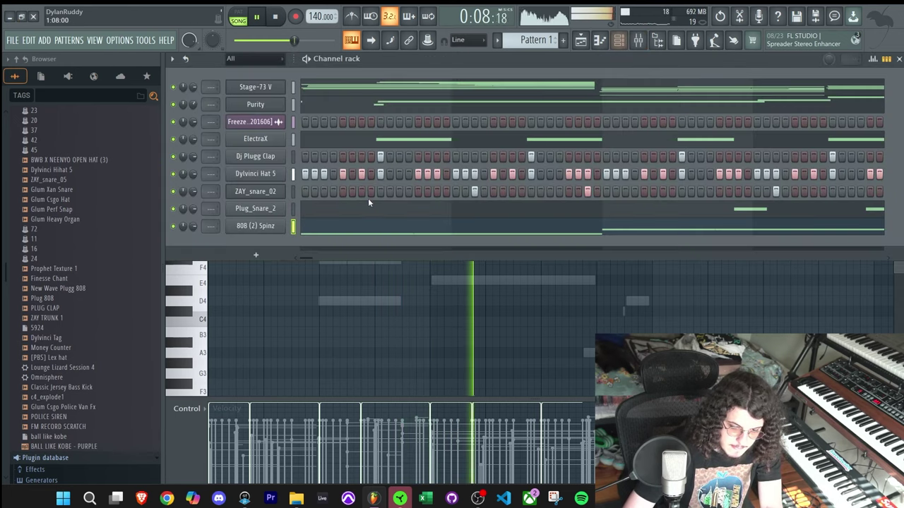
left_click(251, 227)
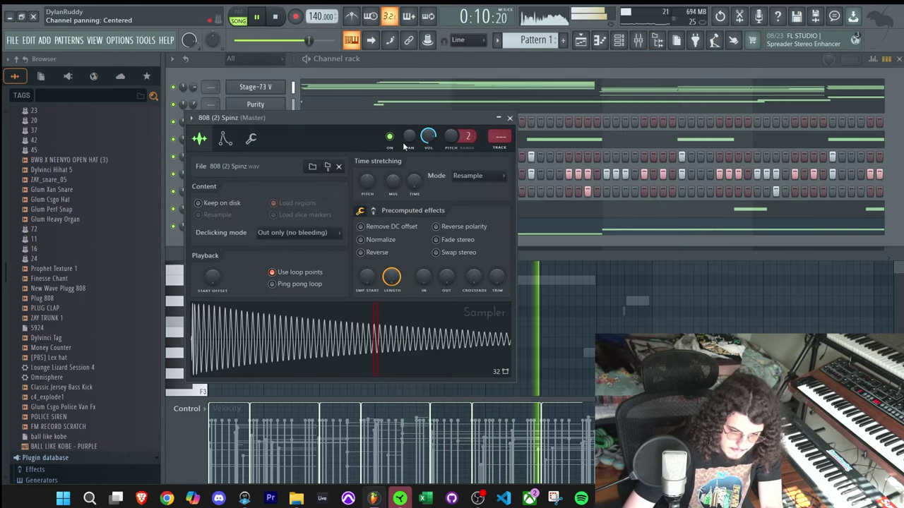
left_click(887, 61)
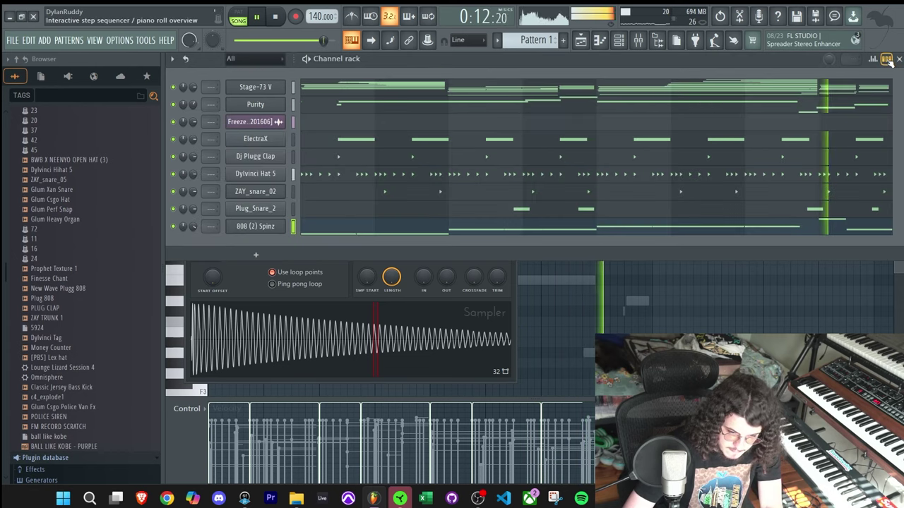
Trim the final D5 808 note in the piano roll so it starts at the middle of bar 8.
left_click(563, 313)
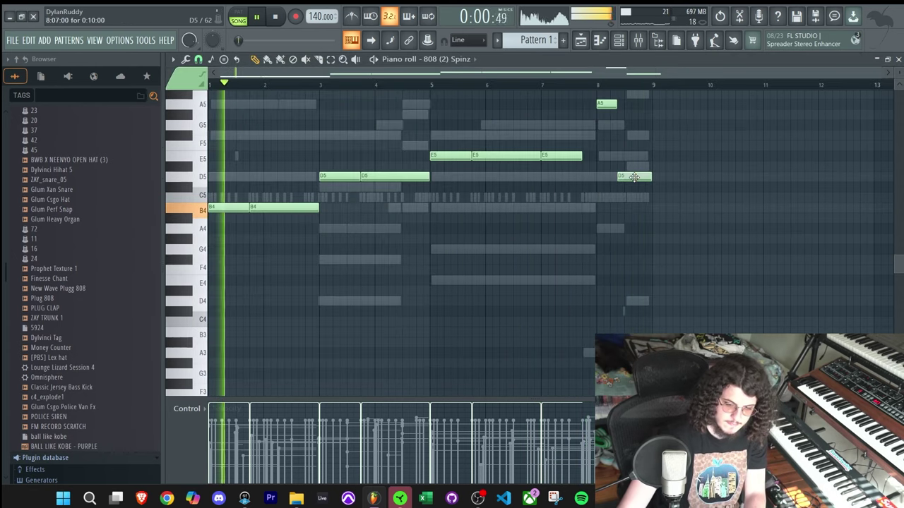
left_click_drag(634, 177, 650, 177)
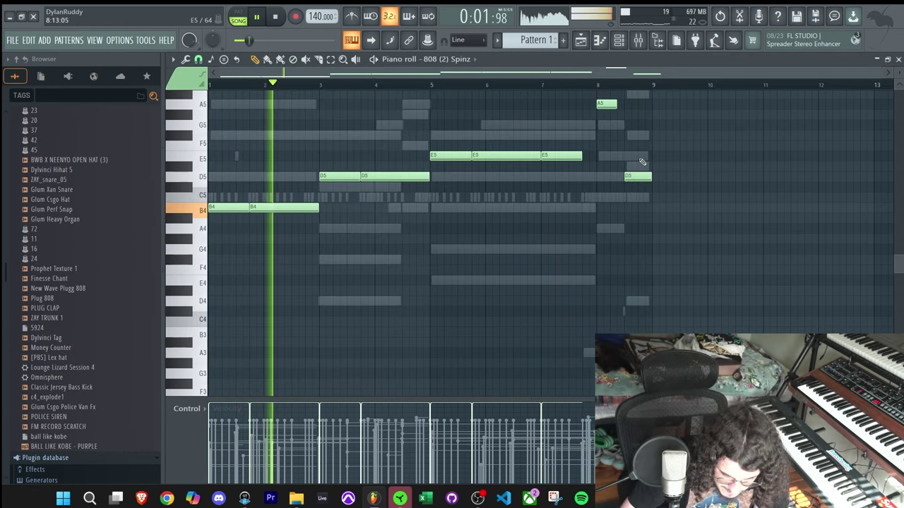
In the Plug_Snare_2 piano roll, replace the last notes with copies of the first pair four bars on and quantize them.
left_click(472, 62)
left_click(472, 254)
right_click(639, 197)
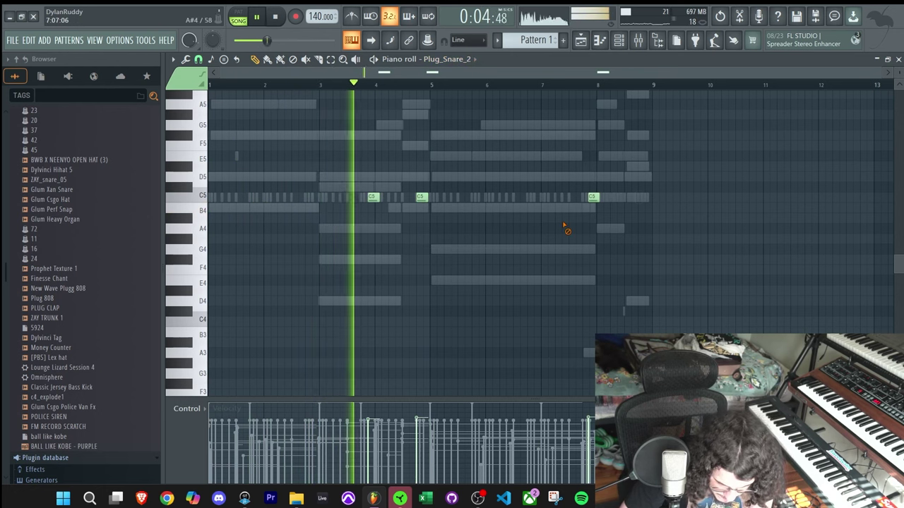
right_click(594, 198)
key("ctrl+b")
left_click_drag(443, 197, 602, 197)
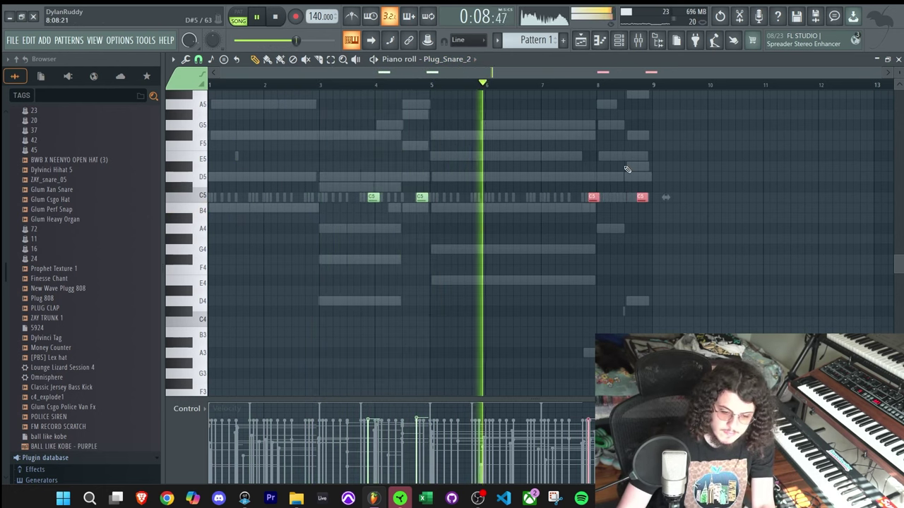
key("ctrl+q")
key("ctrl+d")
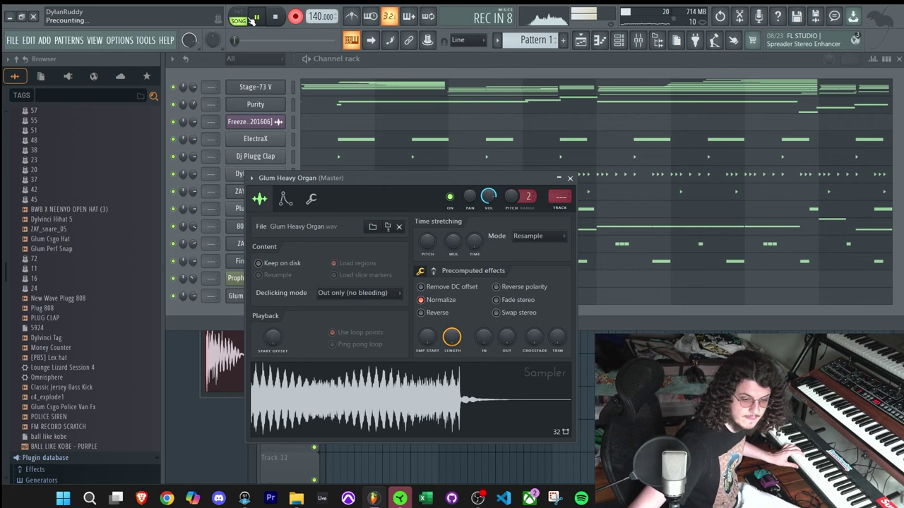
Stop the Glum Heavy Organ recording at the end of the take.
left_click(179, 315)
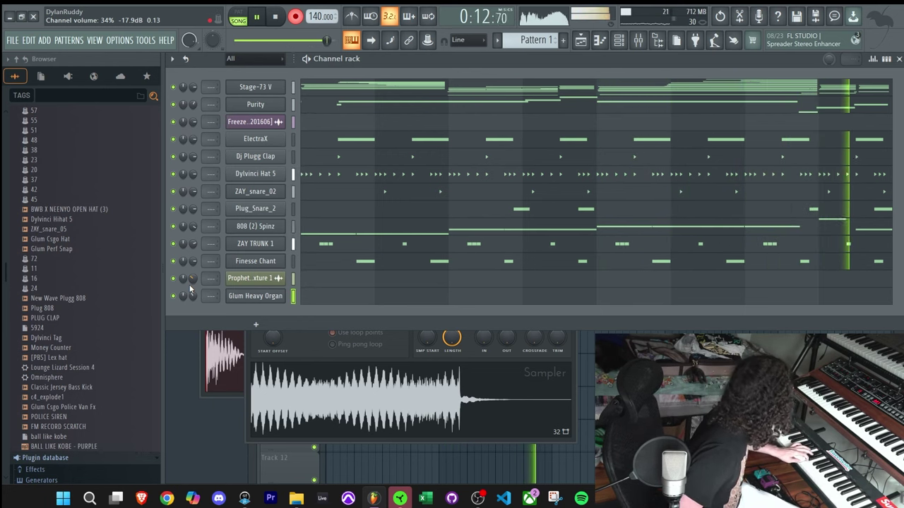
key("space")
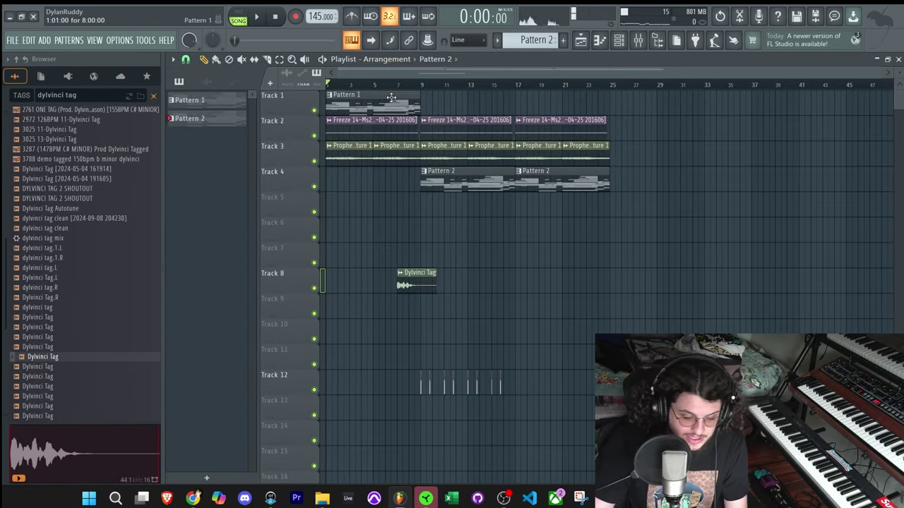
Move the Pattern 1 clip to Track 4 and shift the Dylvinci Tag and the short Track 12 clips six tracks down.
left_click_drag(381, 96, 381, 172)
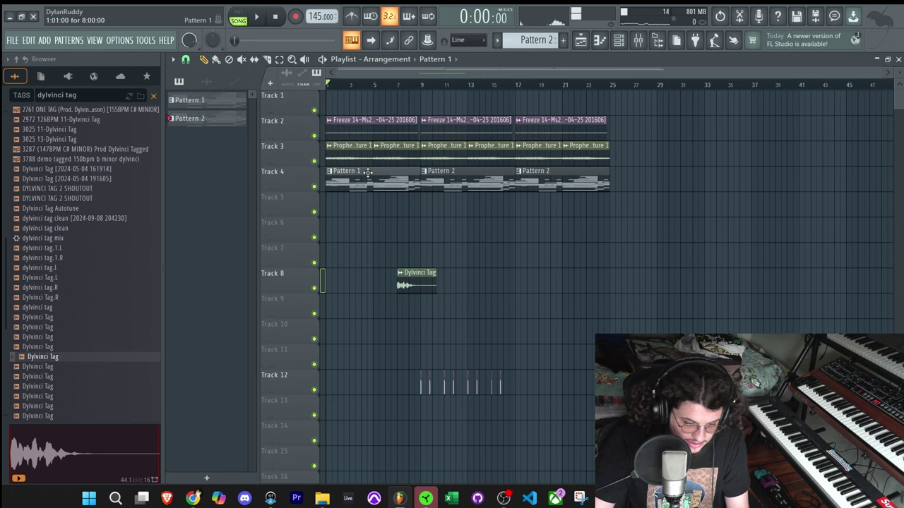
scroll(589, 375, "down", 2)
left_click_drag(589, 374, 289, 225)
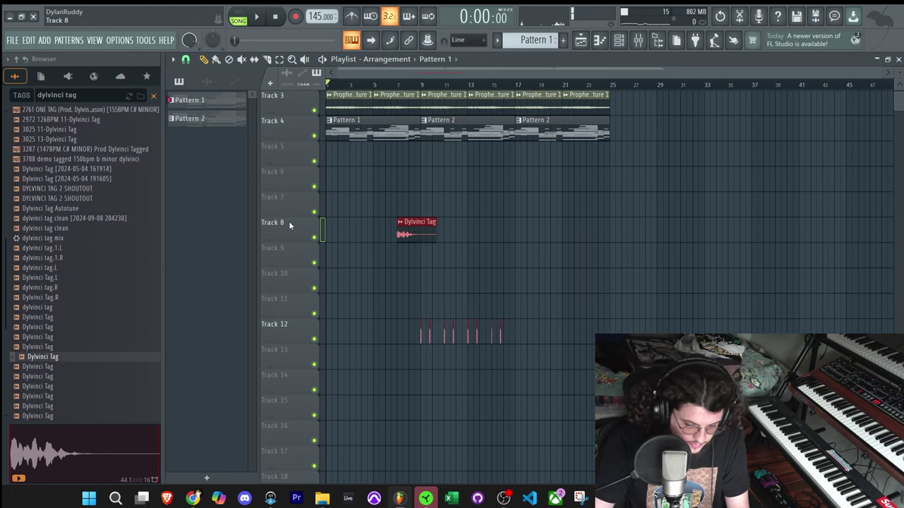
key("shift+Down")
key("shift+Down")
key("shift+Down")
key("shift+Down")
key("shift+Down")
key("shift+Down")
scroll(475, 209, "up", 3)
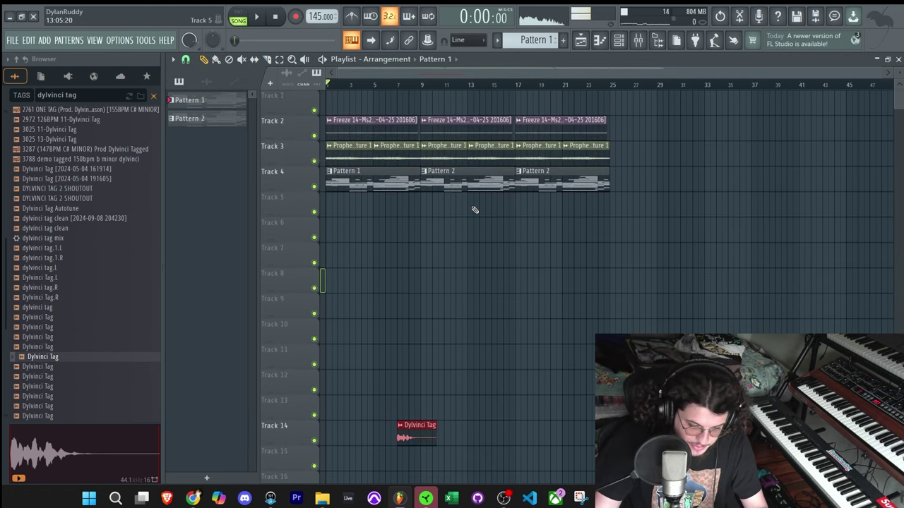
Delete both Pattern 2 clips from Track 4 and split Pattern 1 into separate patterns by channel.
right_click(531, 185)
right_click(497, 184)
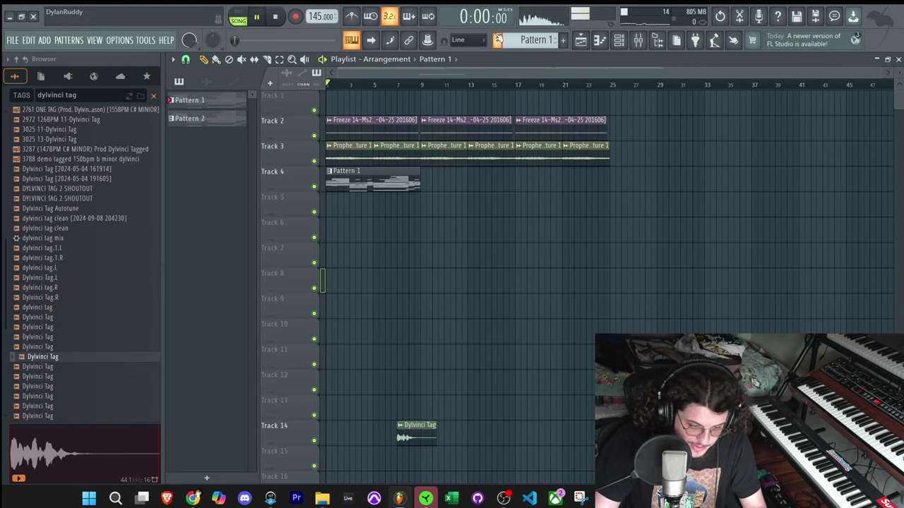
key("space")
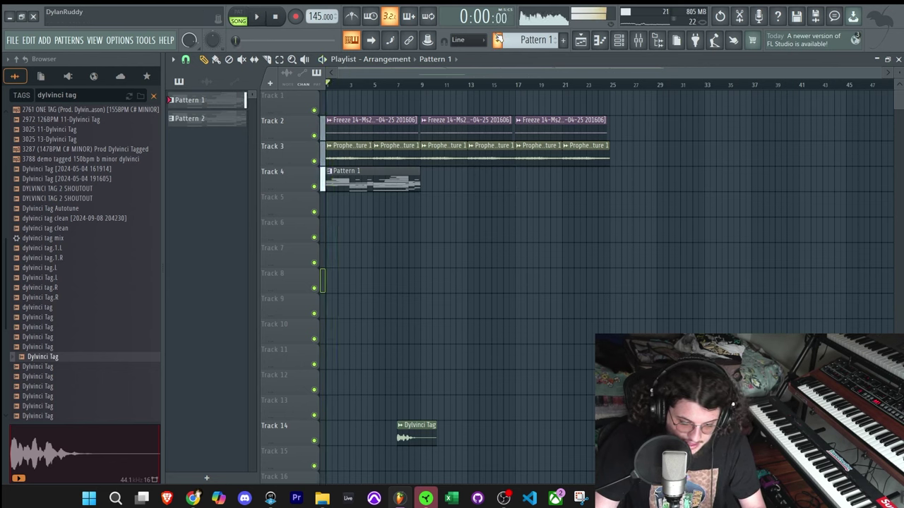
left_click(497, 40)
left_click(558, 216)
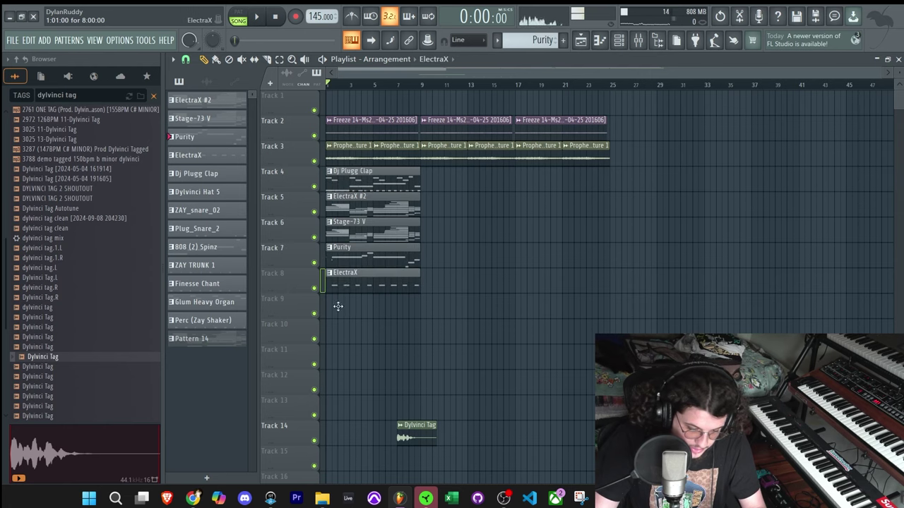
Spread the split pattern clips onto individual tracks, with Glum Heavy Organ on Track 9 and Finesse Chant on Track 16.
left_click_drag(346, 304, 344, 323)
scroll(528, 143, "down", 2)
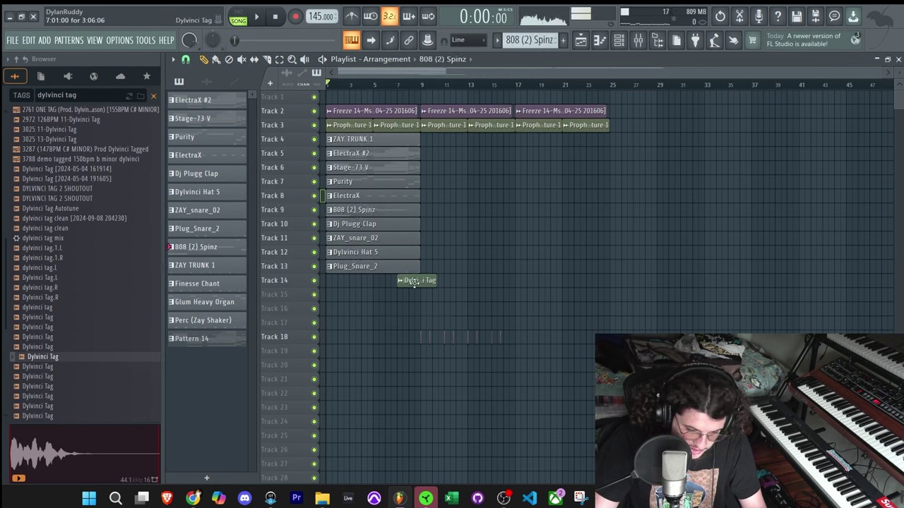
left_click_drag(411, 300, 412, 299)
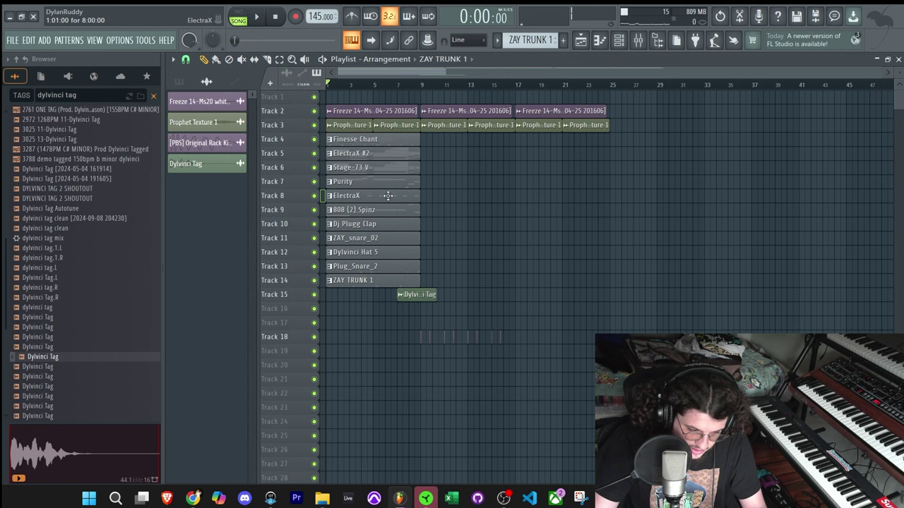
left_click_drag(381, 139, 364, 295)
left_click_drag(433, 309, 364, 238)
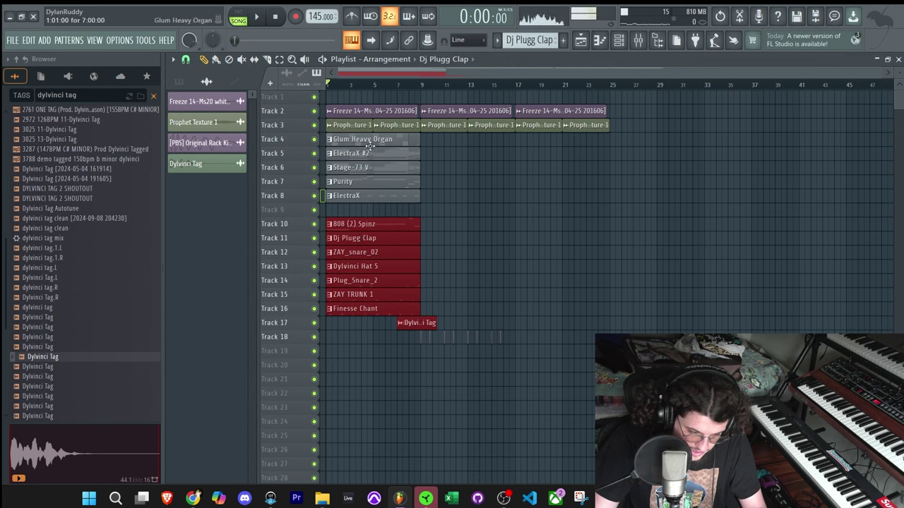
left_click_drag(370, 139, 348, 212)
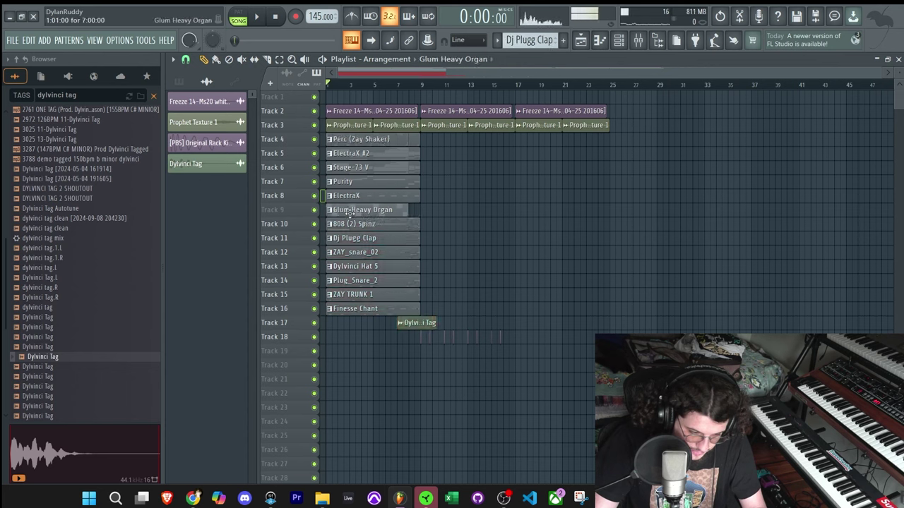
Duplicate the pattern clips on Tracks 4 to 16 at bar 9 and place the Dylvinci Tag on Track 18.
left_click_drag(428, 312, 326, 136)
key("ctrl+b")
left_click(419, 320)
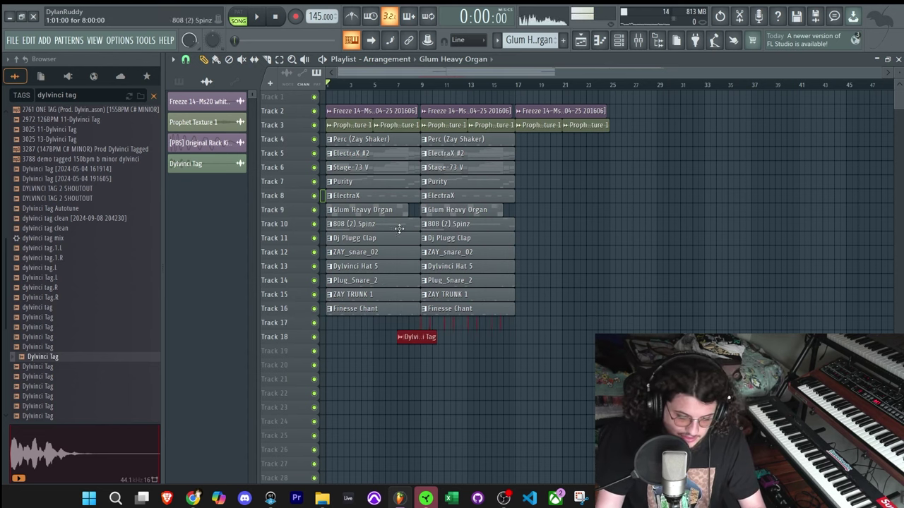
Delete the Freeze and Prophet Texture audio clips that start at or after bar 17.
right_click(544, 125)
right_click(599, 111)
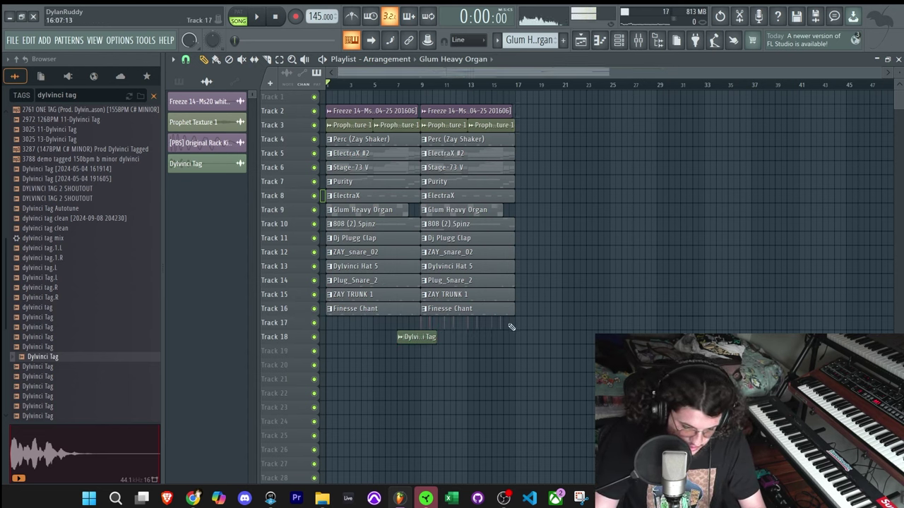
Duplicate the entire 16-bar arrangement on all tracks so the copy starts at bar 17.
left_click_drag(517, 327, 325, 111)
left_click_drag(571, 365, 327, 96)
scroll(342, 229, "up", 2)
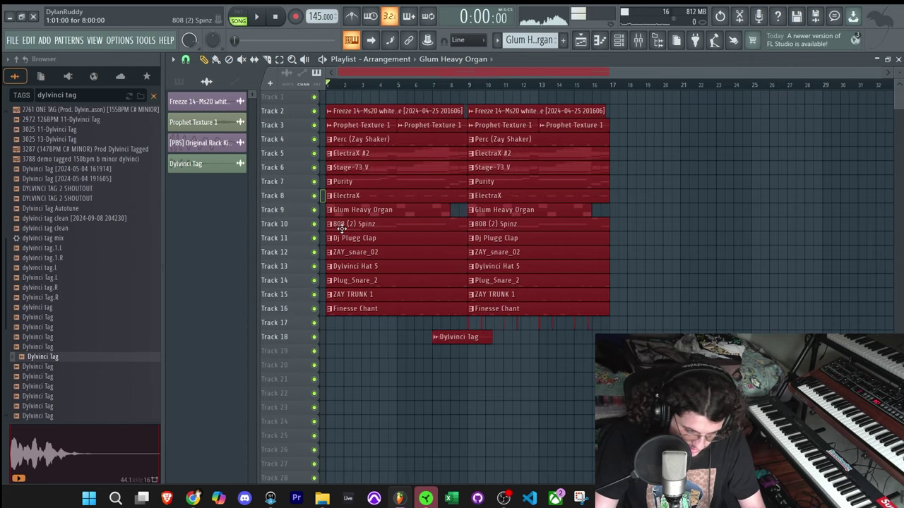
key("ctrl+b")
scroll(550, 199, "down", 1)
scroll(580, 202, "down", 1)
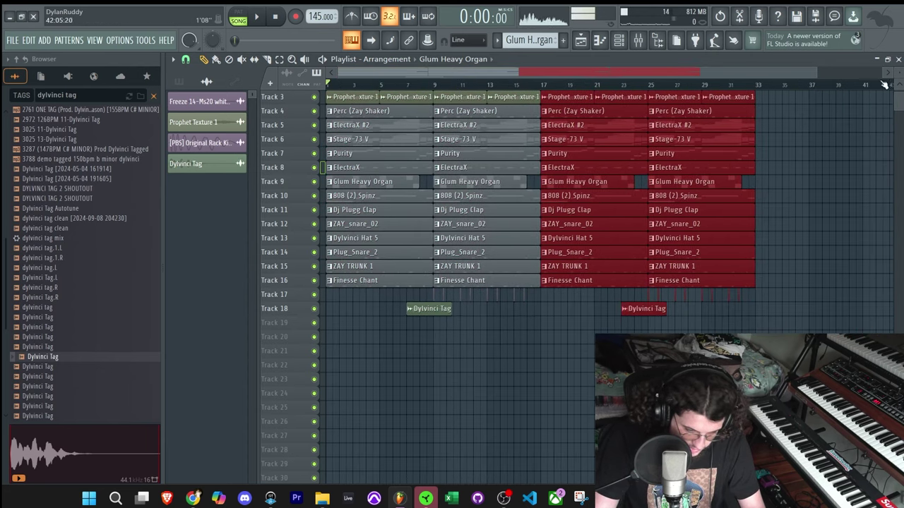
Enlarge the playlist track height and delete the two Purity clips on Track 7 from bar 17 onward.
left_click_drag(898, 73, 898, 106)
left_click(821, 202, "ctrl")
scroll(748, 169, "down", 3)
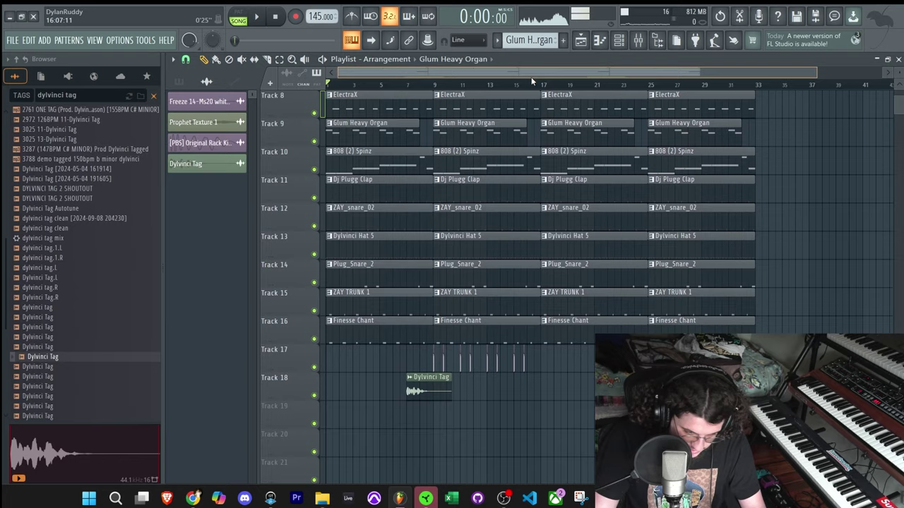
scroll(552, 107, "up", 4)
scroll(554, 237, "up", 2)
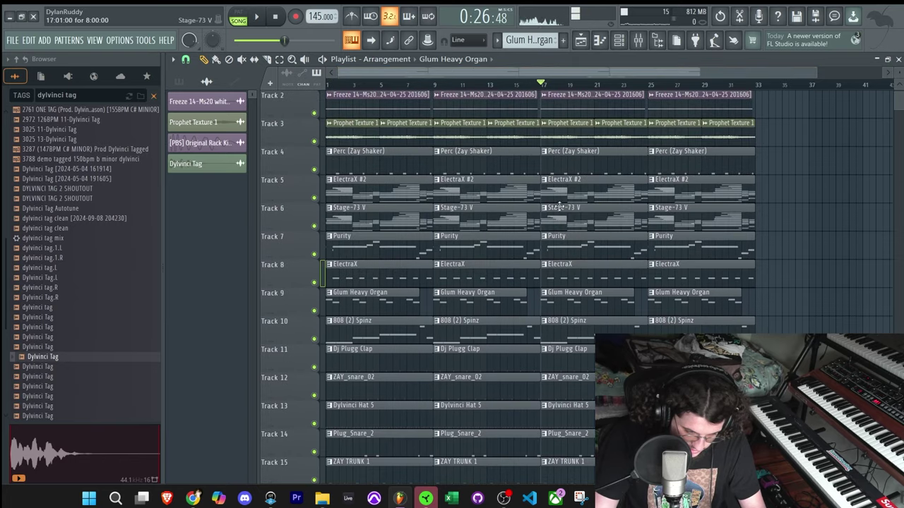
right_click(574, 254)
right_click(696, 245)
key("space")
key("space")
key("space")
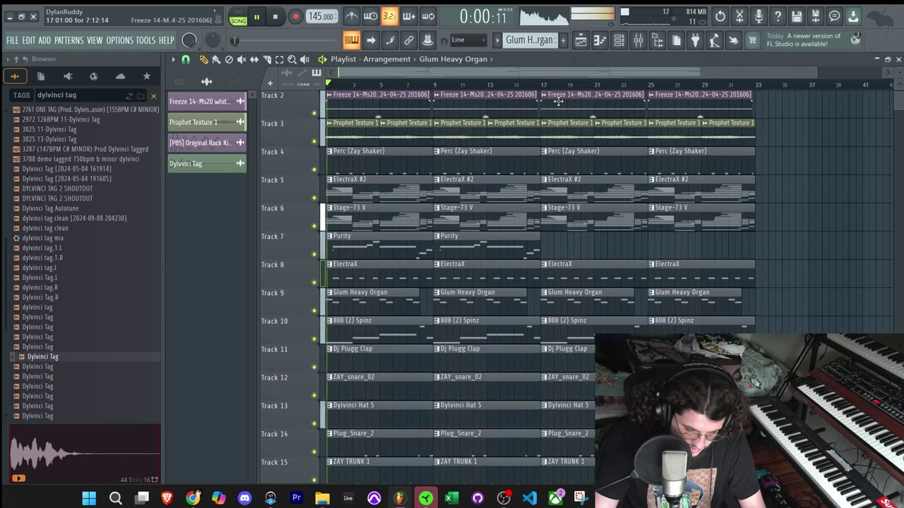
Trim the first 808, drum and Finesse Chant clips on Tracks 10 to 16 so they start at bar 5.
scroll(519, 137, "down", 2)
scroll(519, 137, "down", 1)
scroll(519, 136, "down", 2)
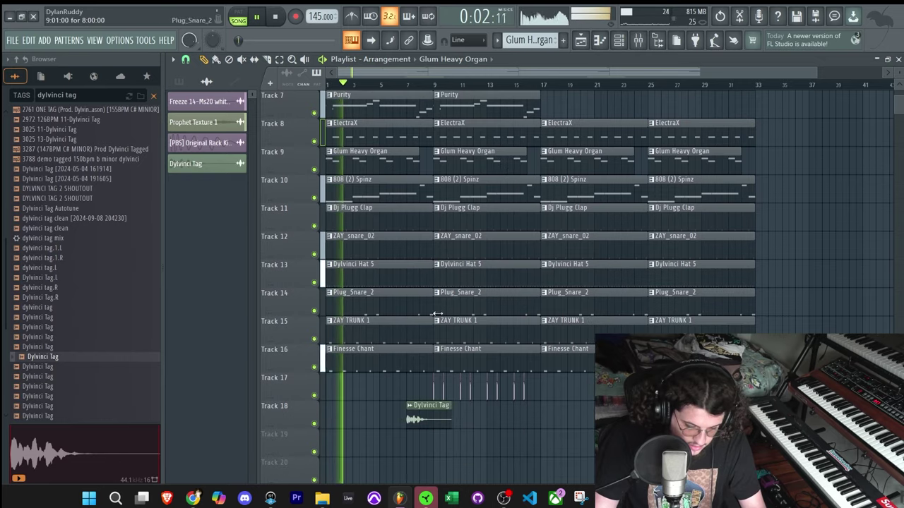
scroll(424, 282, "up", 2)
left_click_drag(348, 424, 381, 251)
key("space")
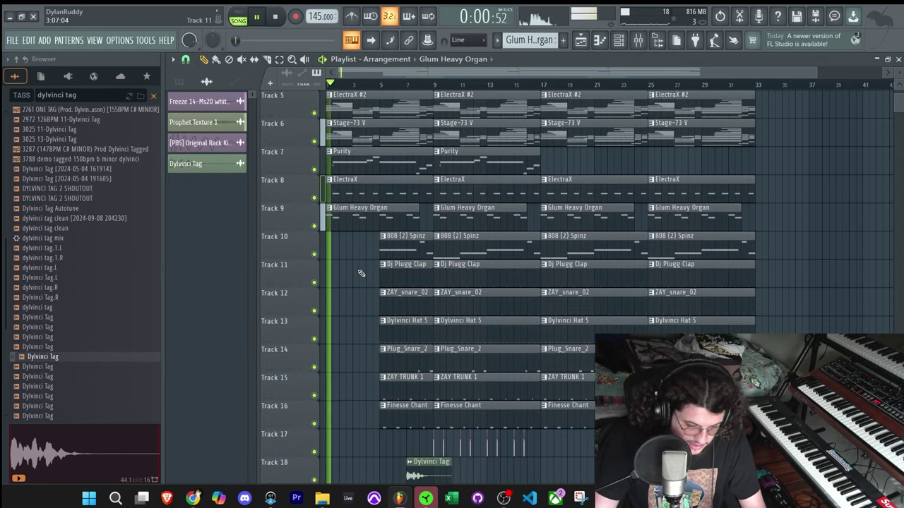
scroll(360, 160, "up", 1)
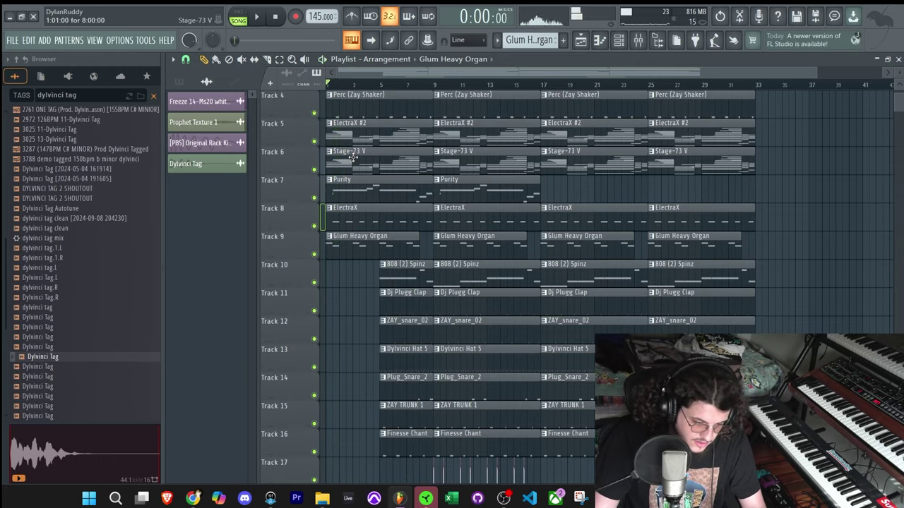
Delete the first Purity, ElectraX #2, ElectraX and Perc (Zay Shaker) clips before bar 9, auditioning the intro in between.
right_click(339, 196)
key("space")
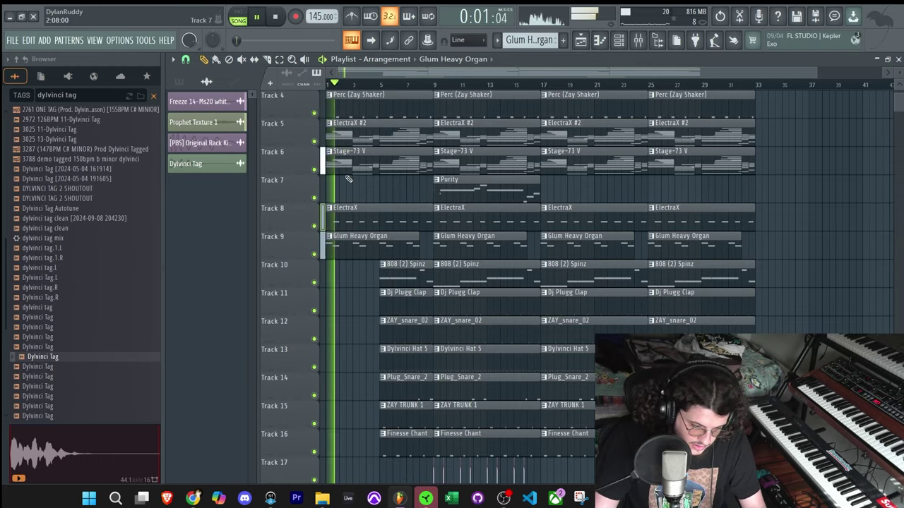
right_click(352, 139)
key("space")
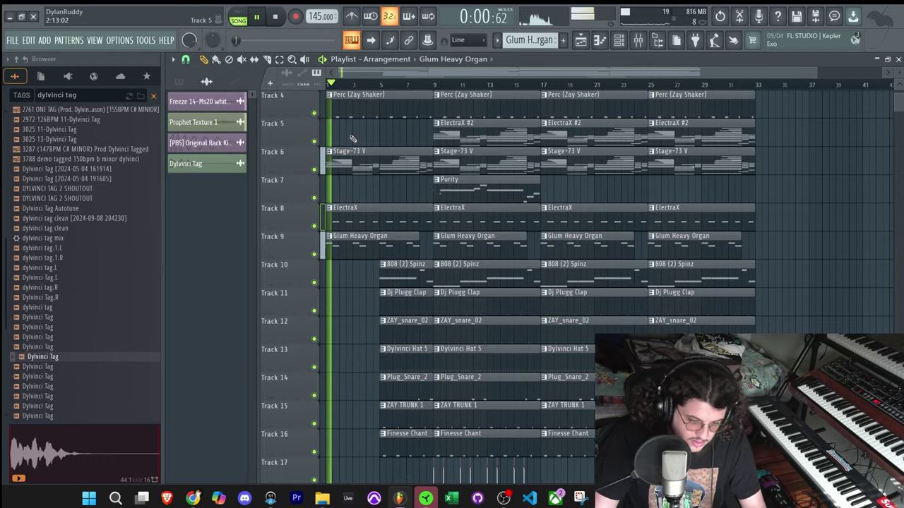
right_click(336, 214)
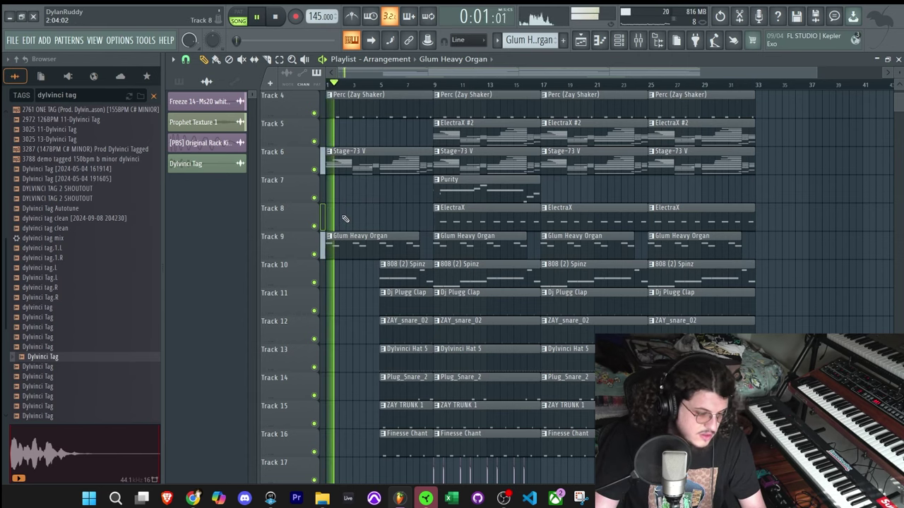
scroll(360, 120, "up", 2)
right_click(358, 164)
scroll(363, 167, "up", 1)
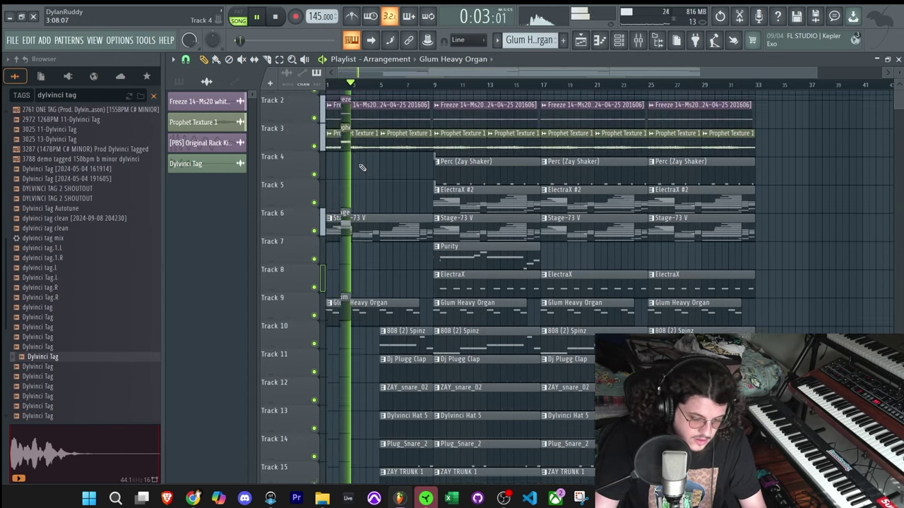
Move the remaining Perc (Zay Shaker) clips from Track 4 down to the empty Track 19.
left_click_drag(704, 197, 494, 198)
scroll(494, 197, "down", 1)
scroll(495, 198, "down", 4)
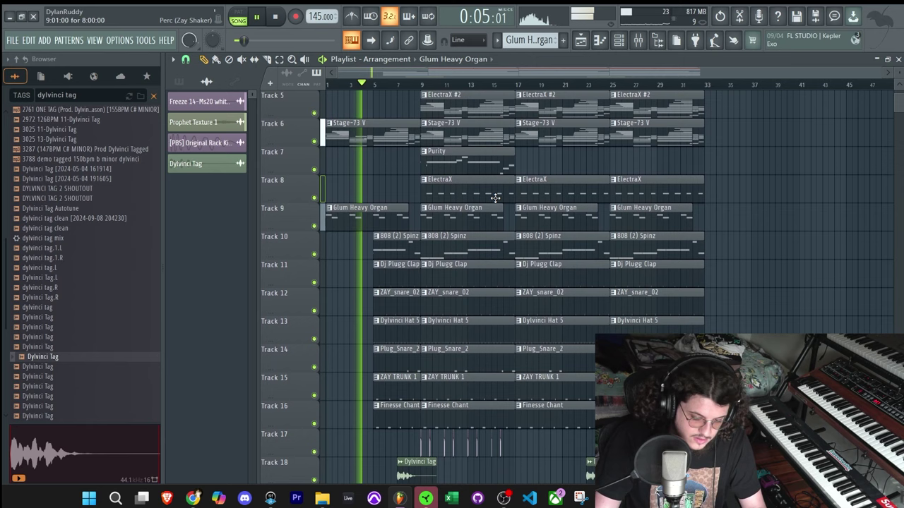
key("shift+Down")
key("shift+Down")
key("shift+Down")
key("shift+Down")
key("shift+Down")
key("shift+Down")
key("shift+Down")
key("shift+Down")
key("shift+Down")
key("shift+Down")
key("shift+Down")
key("shift+Down")
key("shift+Down")
key("shift+Down")
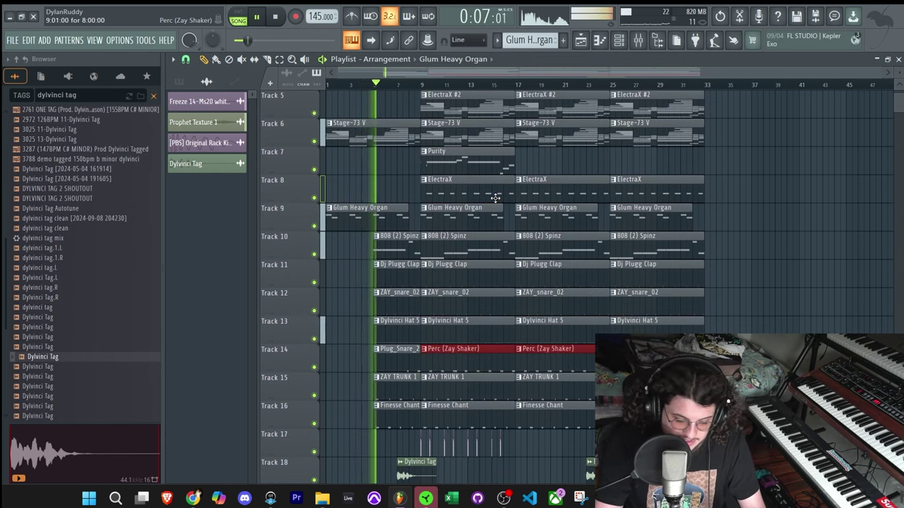
key("shift+Down")
Place a Perc (Zay Shaker) clip at bar 1 on Track 19 and play the intro.
key("space")
key("space")
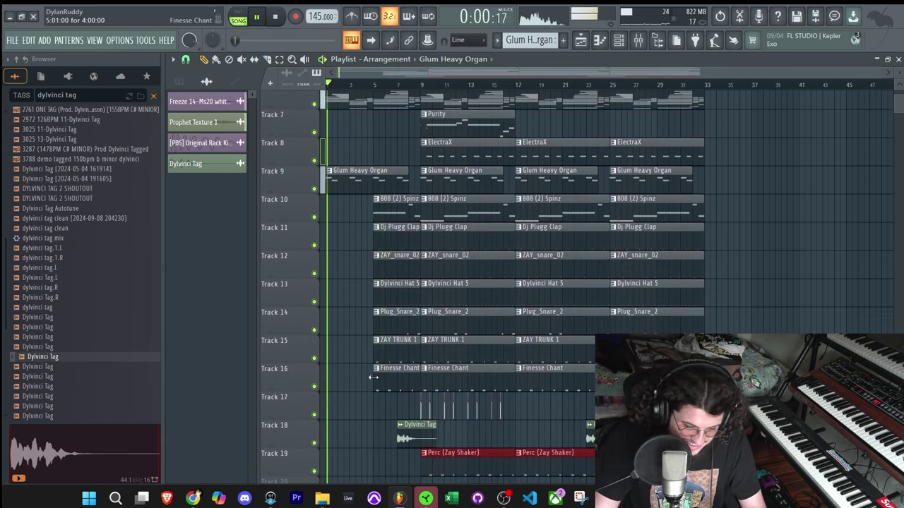
left_click(372, 377, "ctrl")
left_click(360, 458)
key("space")
scroll(385, 395, "down", 3)
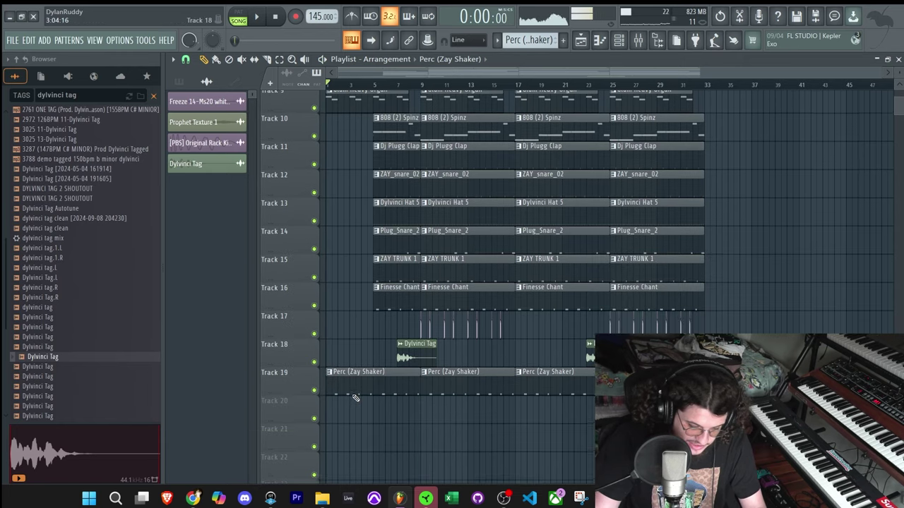
Route the Dylvinci Tag to mixer insert 18 and load Fruity Parametric EQ 2 in slot 3 with the Radio preset.
key("F6")
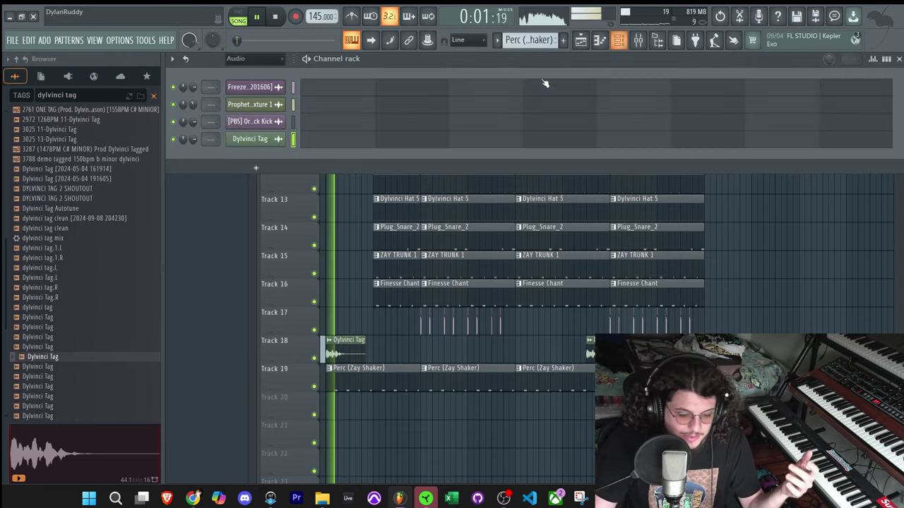
double_click(217, 139)
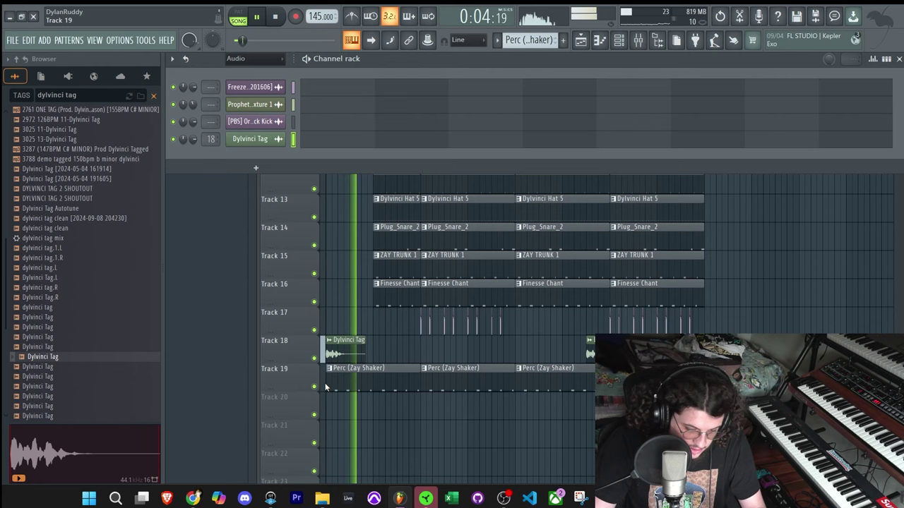
left_click(639, 41)
left_click(783, 203)
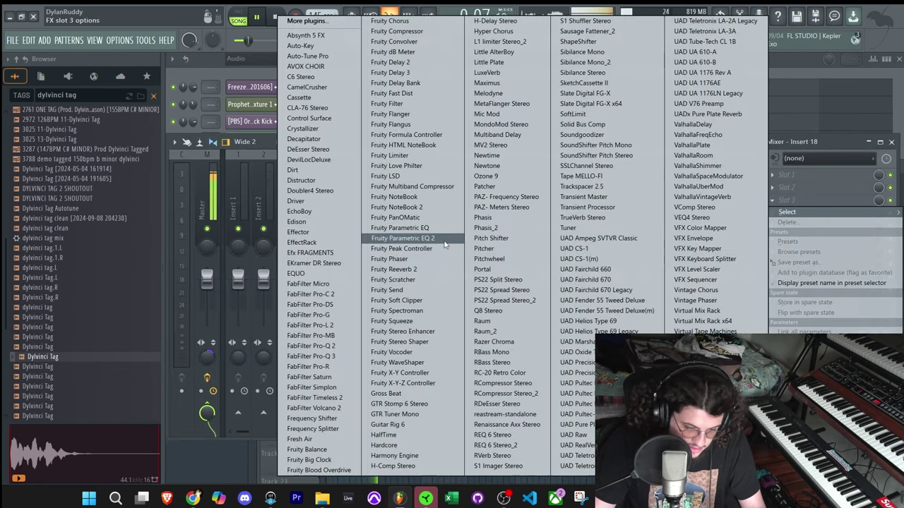
left_click(413, 241)
key("space")
left_click(533, 103)
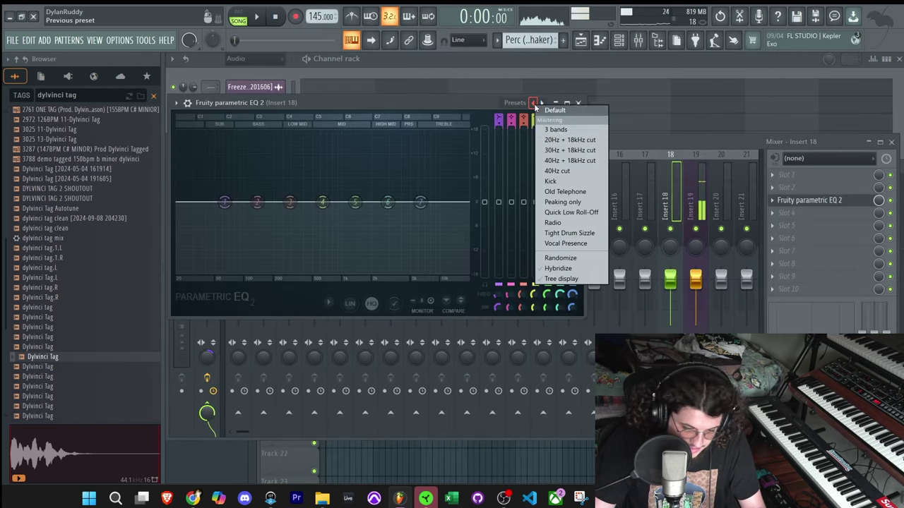
left_click(570, 223)
right_click(549, 478)
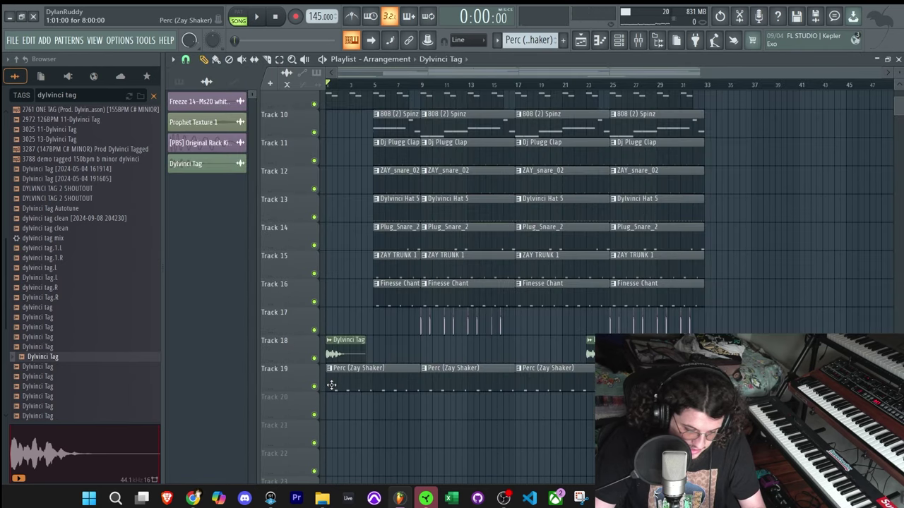
Trim the first Perc (Zay Shaker) clip to start at bar 5 and move the Dylvinci Tag to bar 7 with -9.0 dB gain.
left_click_drag(350, 385, 374, 385)
key("space")
left_click_drag(346, 356, 417, 376)
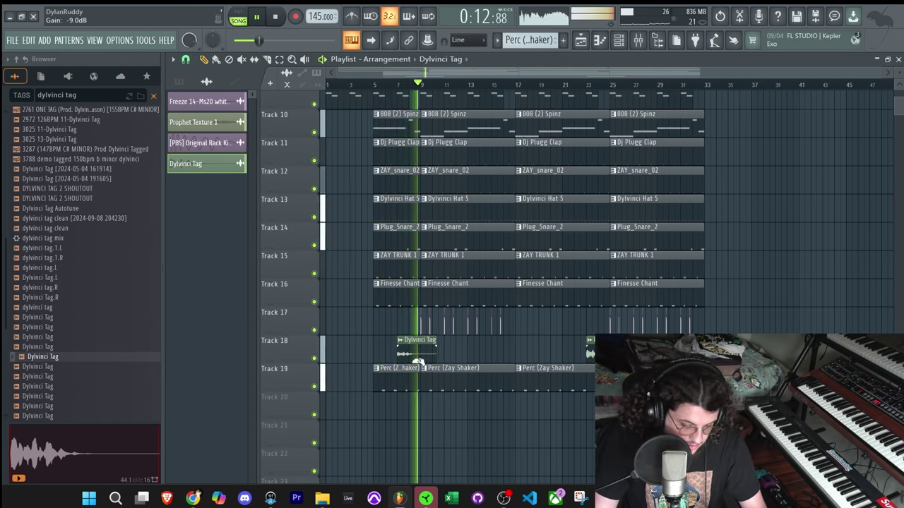
Delete the clips on all tracks between bars 17 and 25, including the Dylvinci Tag at bar 23.
scroll(490, 316, "up", 4)
scroll(490, 317, "up", 5)
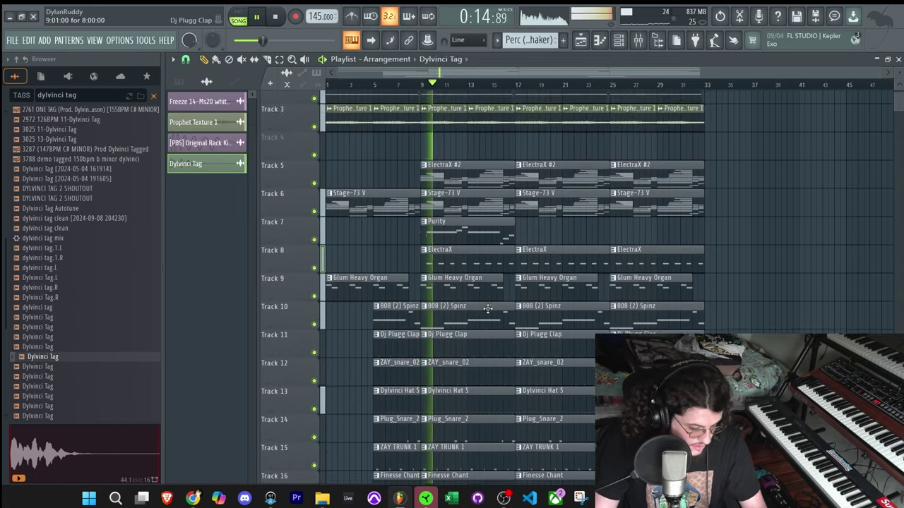
left_click_drag(899, 73, 899, 79)
scroll(761, 169, "down", 4)
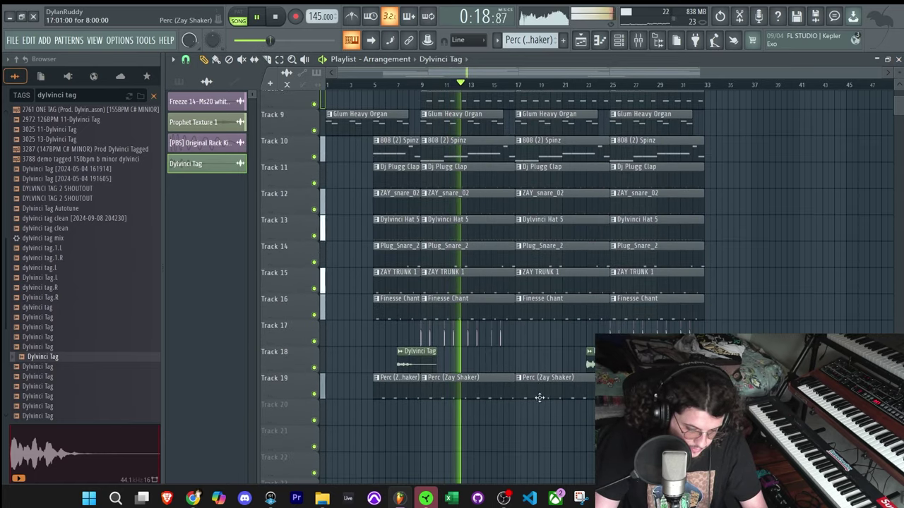
mouse_move(539, 399)
left_mouse_down()
mouse_move(563, 58)
mouse_move(587, 252)
left_mouse_up()
right_click(587, 156)
scroll(587, 194, "down", 6)
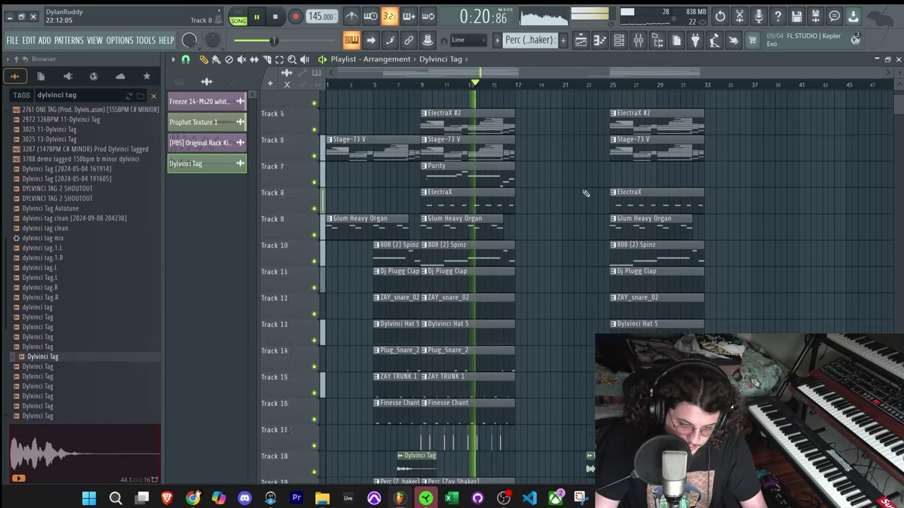
left_click_drag(589, 363, 633, 420)
Move the section at bar 25 back to bar 17 and delete its kick clips on Track 17.
left_click_drag(635, 364, 762, 88)
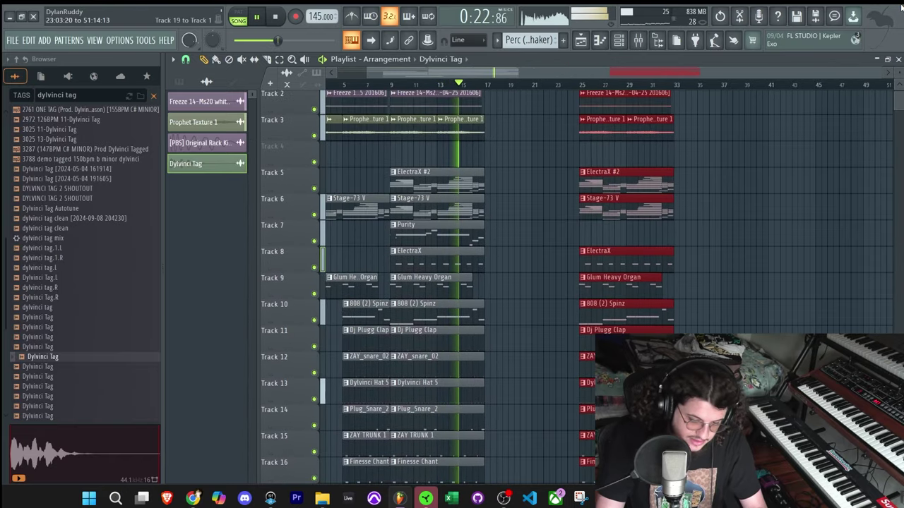
scroll(580, 171, "up", 1)
key("shift+Left")
key("shift+Left")
key("shift+Left")
key("shift+Left")
key("shift+Left")
key("shift+Left")
key("shift+Left")
key("shift+Left")
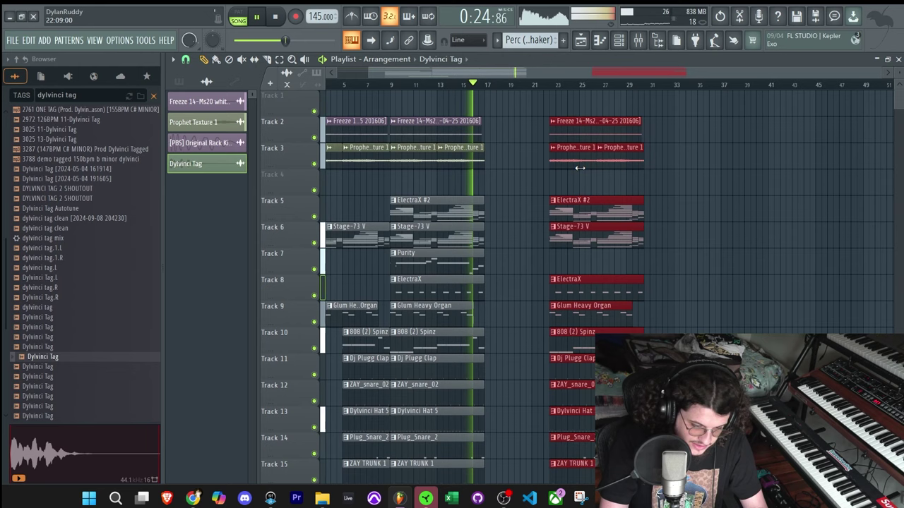
scroll(580, 168, "down", 8)
key("ctrl+d")
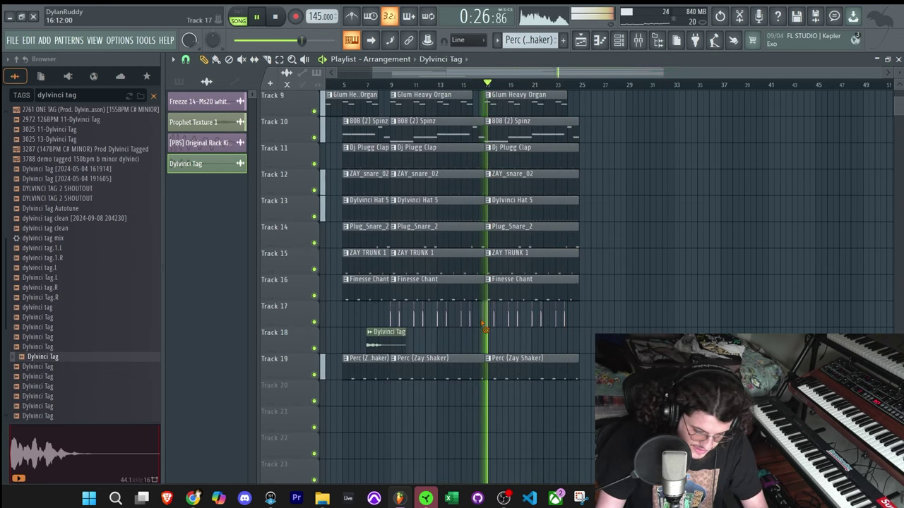
left_click_drag(486, 322, 570, 329)
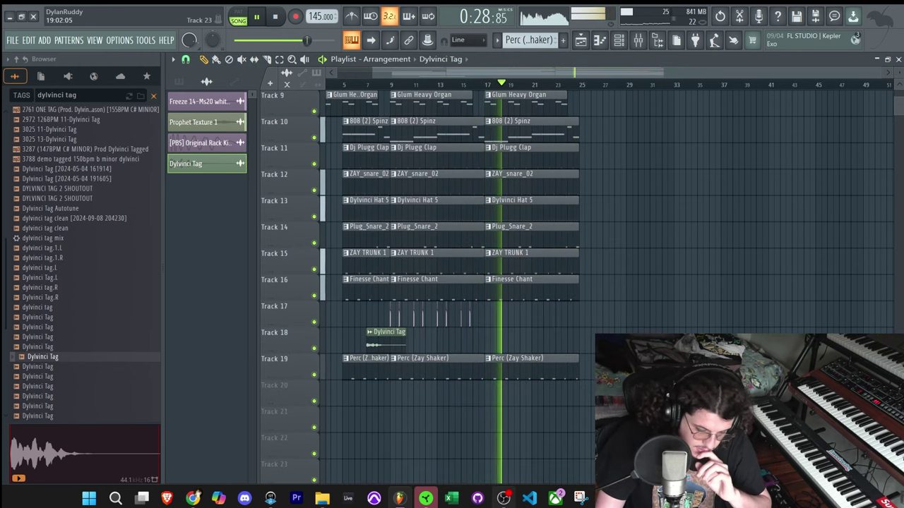
mouse_move(502, 499)
left_click(496, 428)
left_click(644, 298)
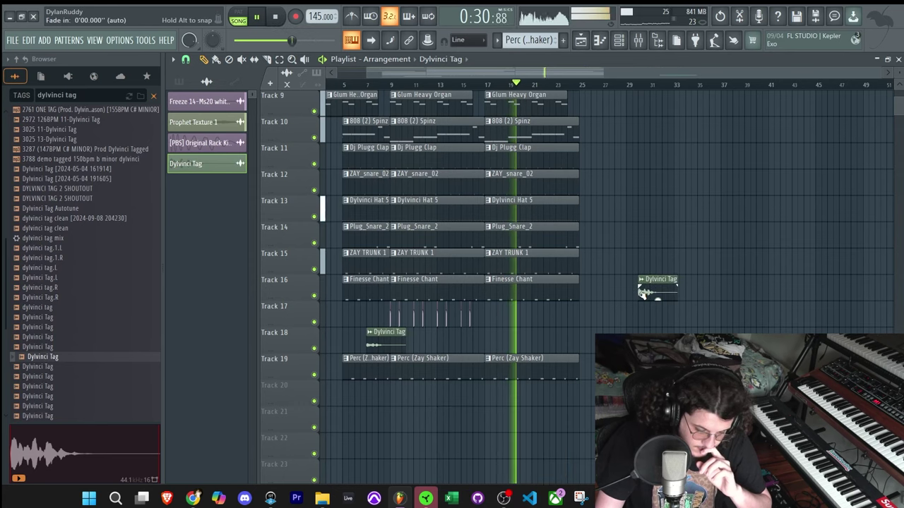
right_click(642, 293)
left_click(655, 291)
left_click(642, 280)
left_click(615, 260)
right_click(655, 290)
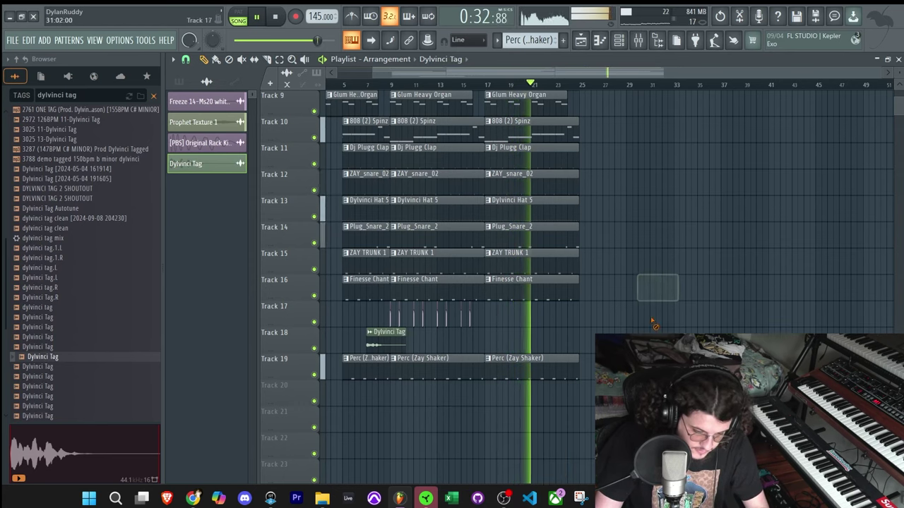
Duplicate the Purity clip on Track 7 so the copy starts at bar 17.
scroll(428, 148, "up", 6)
left_click(430, 211, "ctrl")
key("ctrl+b")
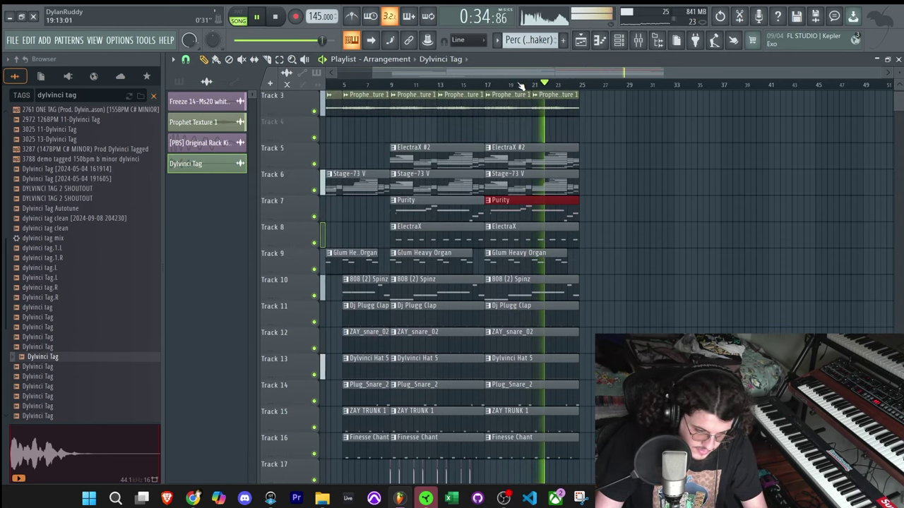
scroll(569, 229, "down", 3)
scroll(568, 228, "up", 1)
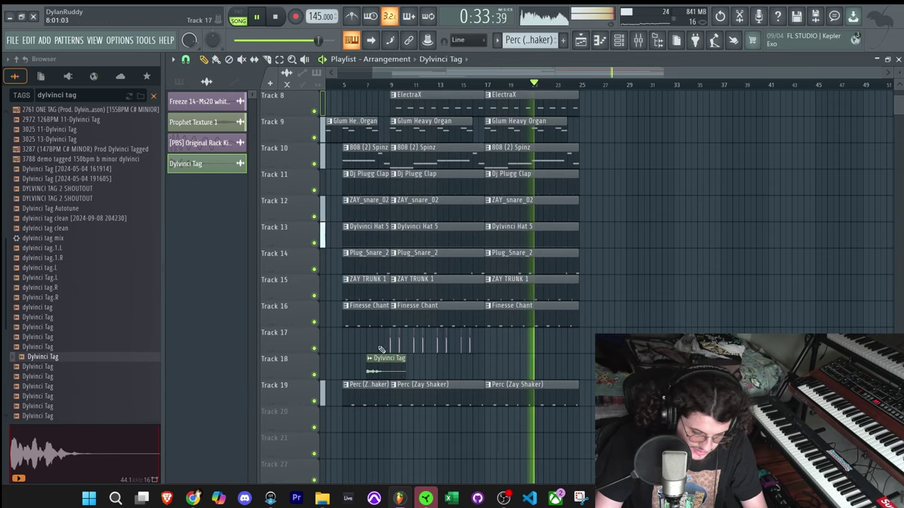
Duplicate all clips from bar 9 to bar 25 across every track.
left_click_drag(408, 373, 382, 377)
left_click_drag(584, 399, 400, 14)
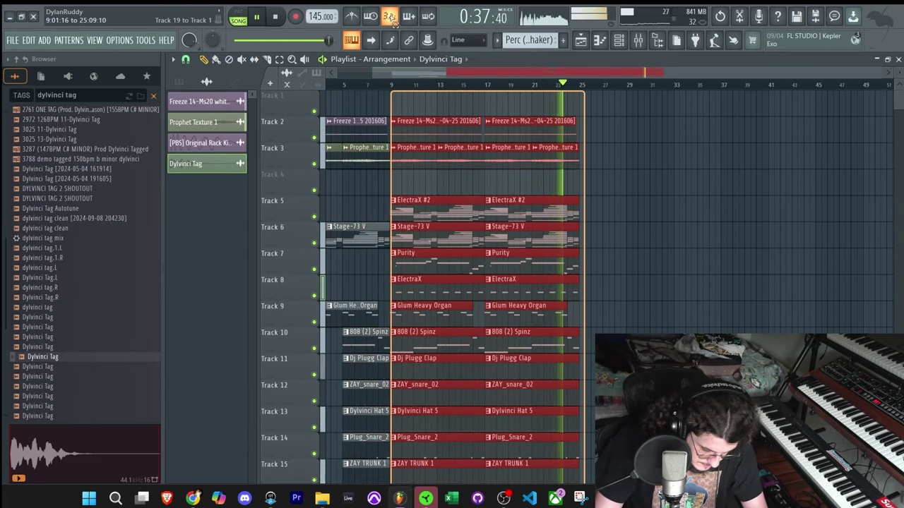
key("ctrl+b")
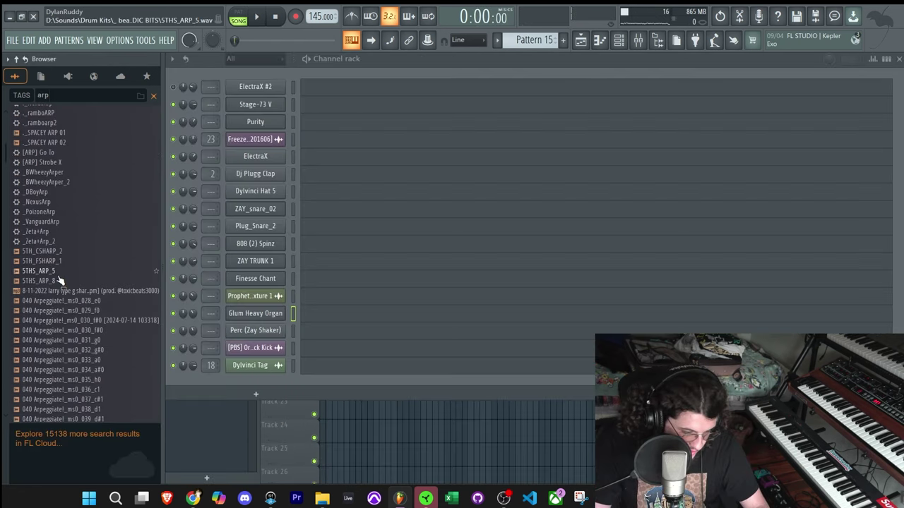
Replace the arp search with a look through the recent files and add a new Purity instance to the channel rack.
scroll(62, 176, "down", 10)
scroll(88, 212, "up", 20)
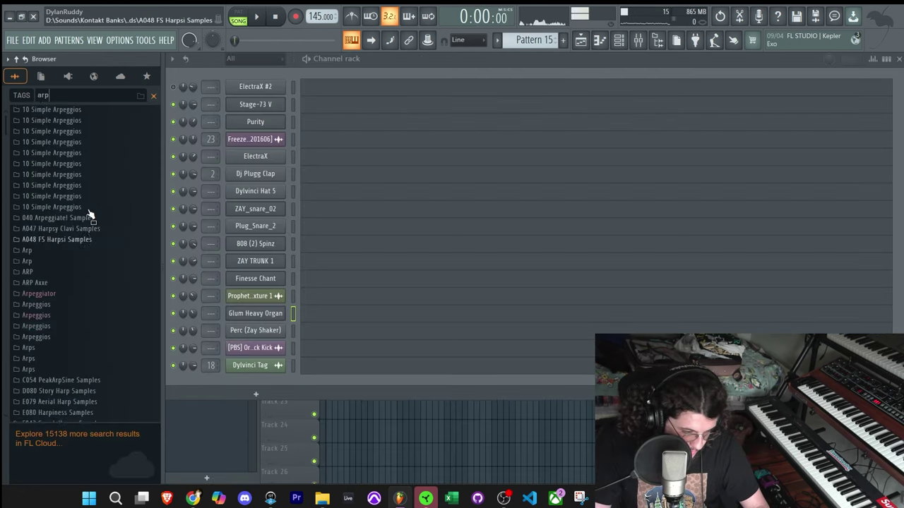
left_click(151, 98)
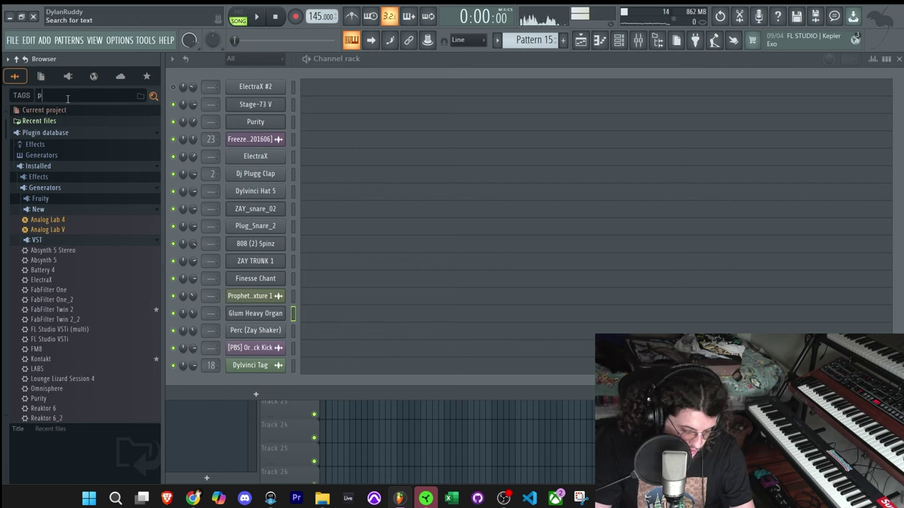
left_click(74, 120)
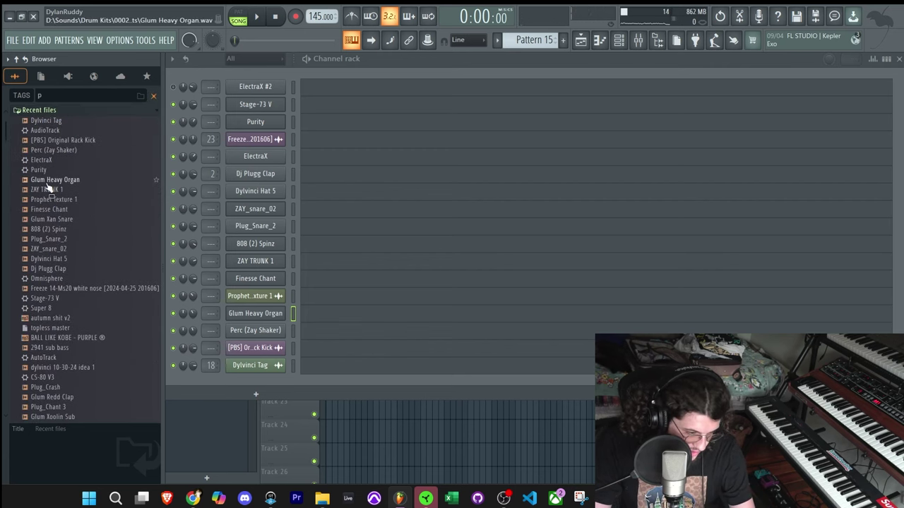
left_click_drag(38, 170, 266, 395)
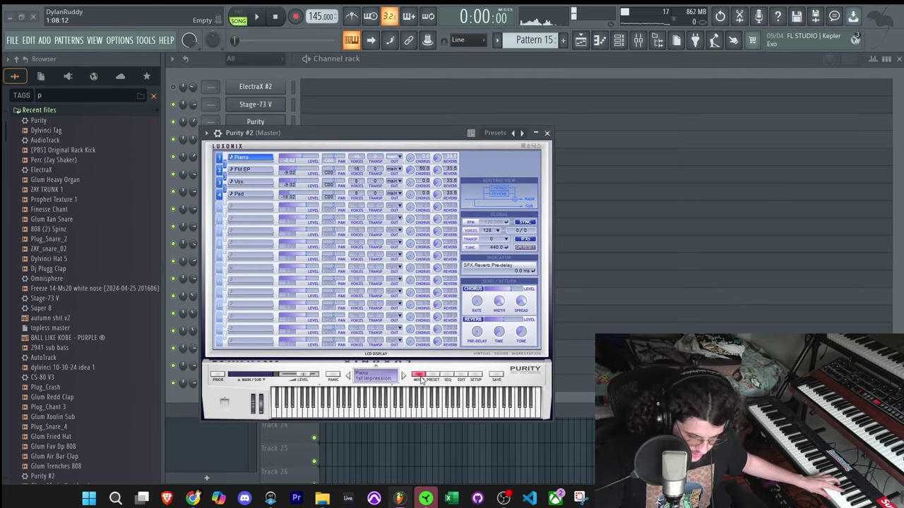
Load the Simple Sine preset from the Lead Synth category in Purity #2.
left_click(433, 379)
left_click(510, 309)
left_click(511, 257)
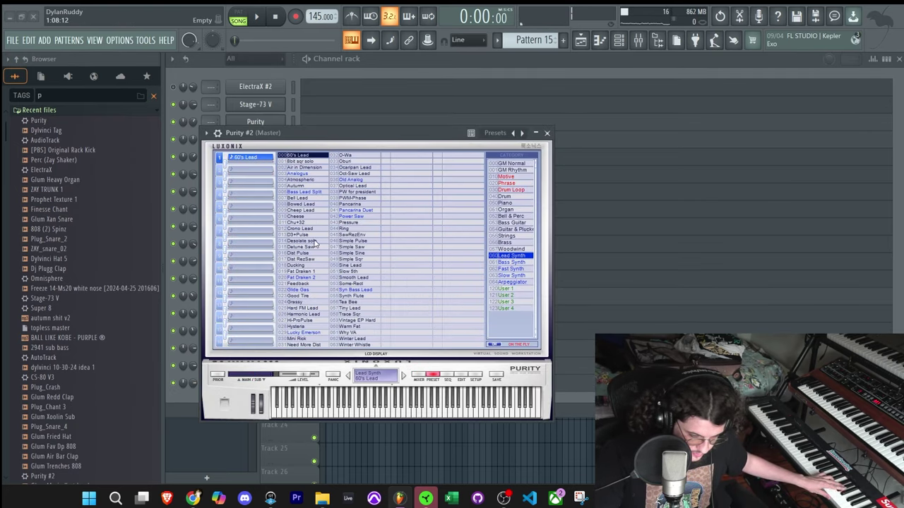
left_click(349, 241)
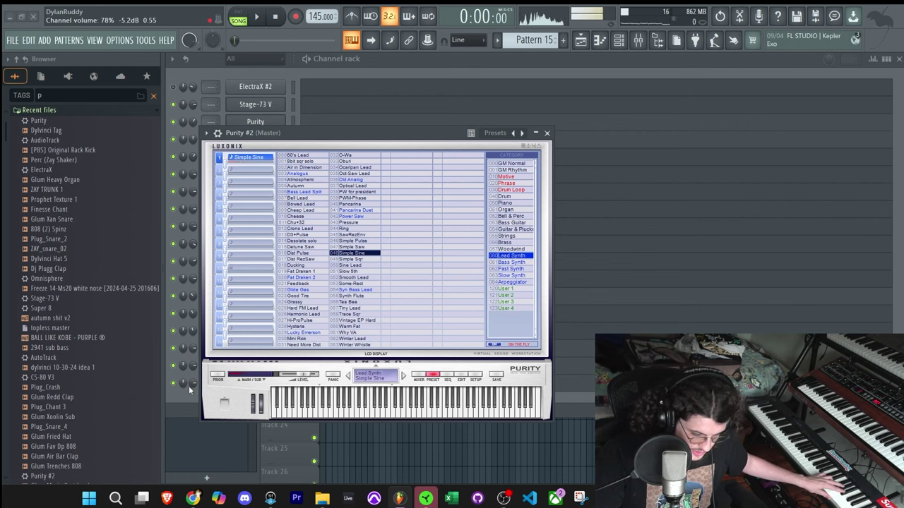
Set the root note of the Purity #2 channel to E5.
left_click(217, 132)
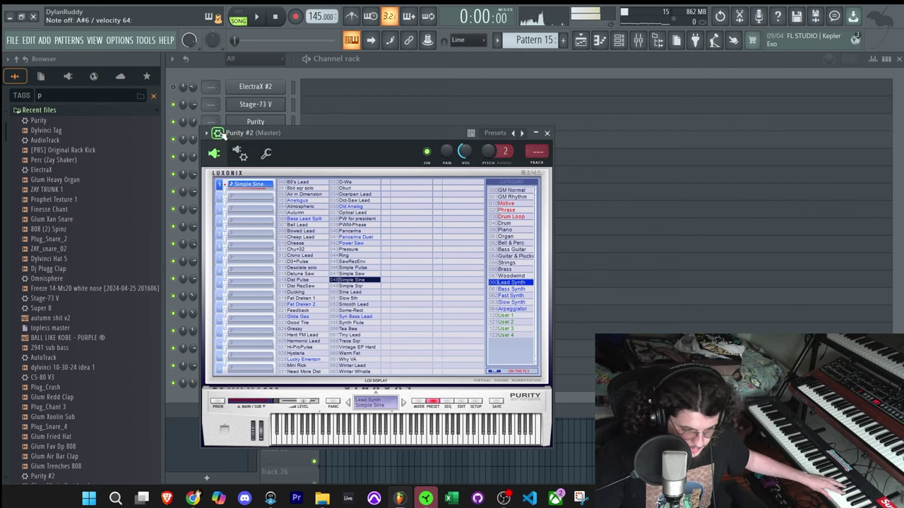
left_click(264, 154)
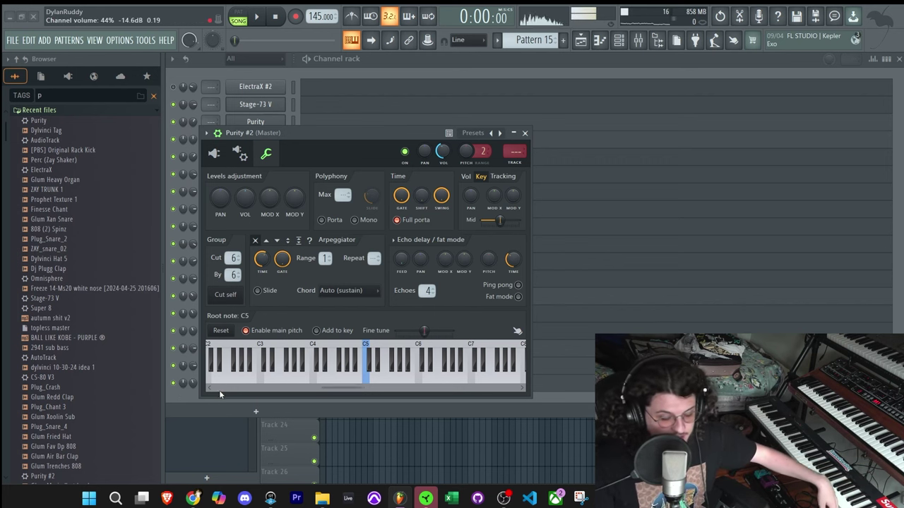
left_click(388, 361)
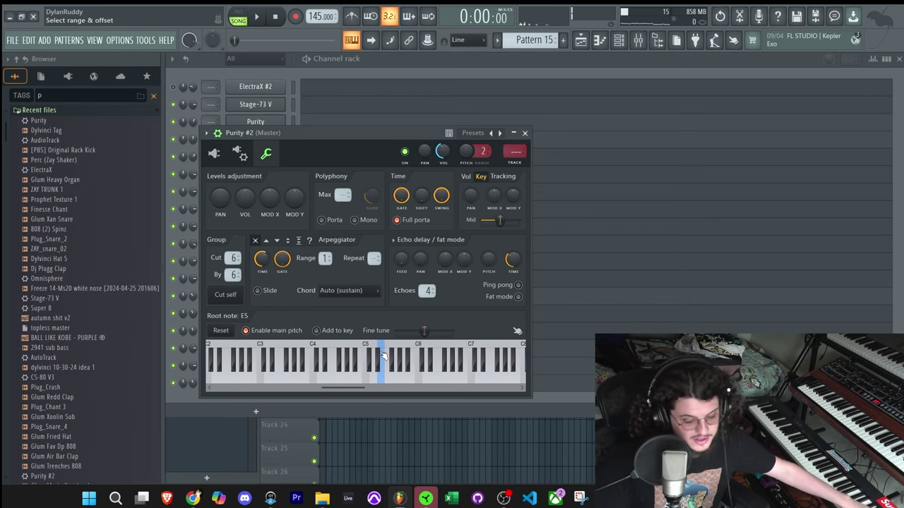
Record a live Purity #2 melody into Pattern 15 over the arrangement, starting from about bar 35.
key("F5")
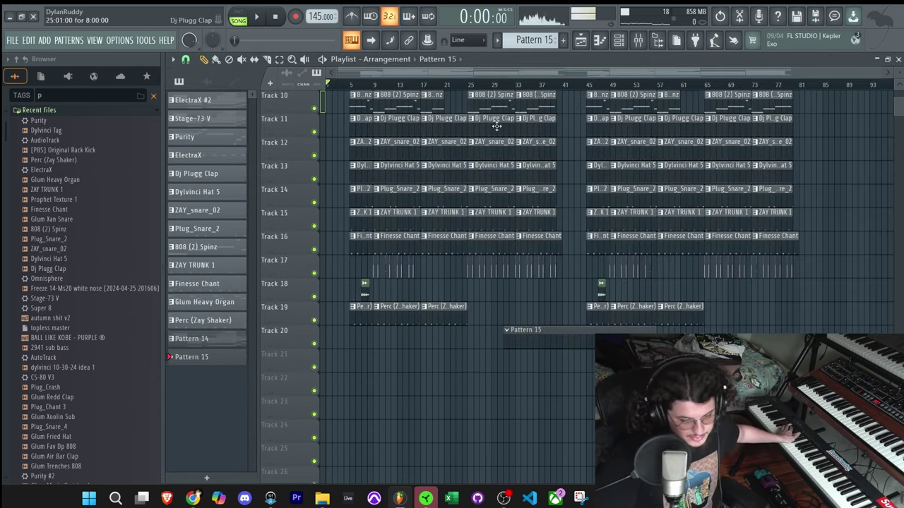
left_click(531, 84)
right_click(298, 20)
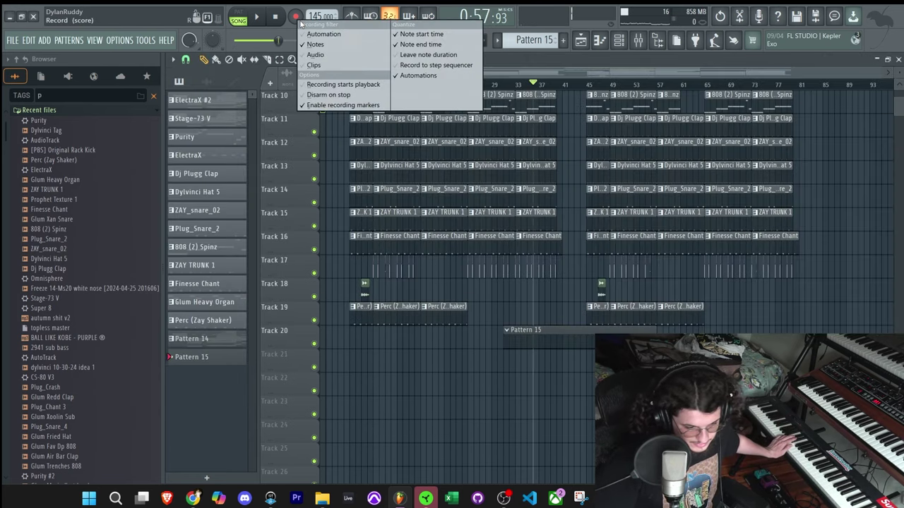
left_click(298, 19)
left_click(258, 17)
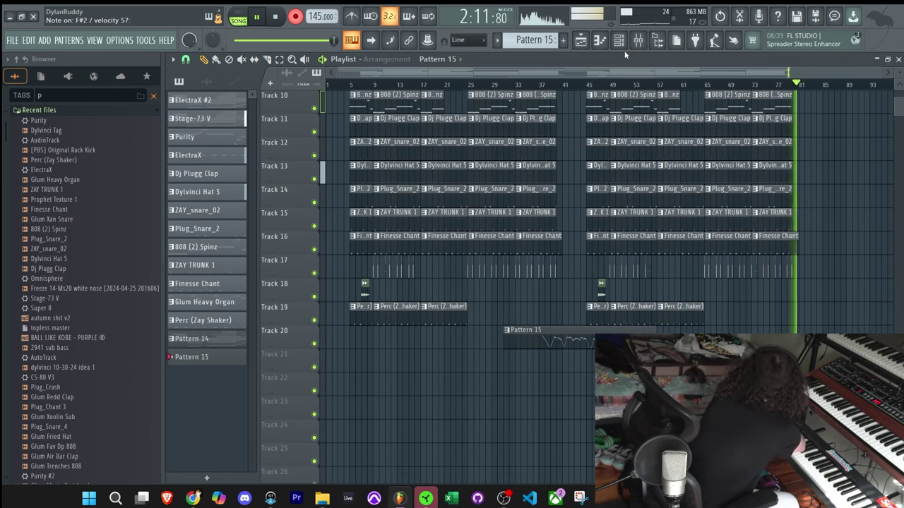
key("space")
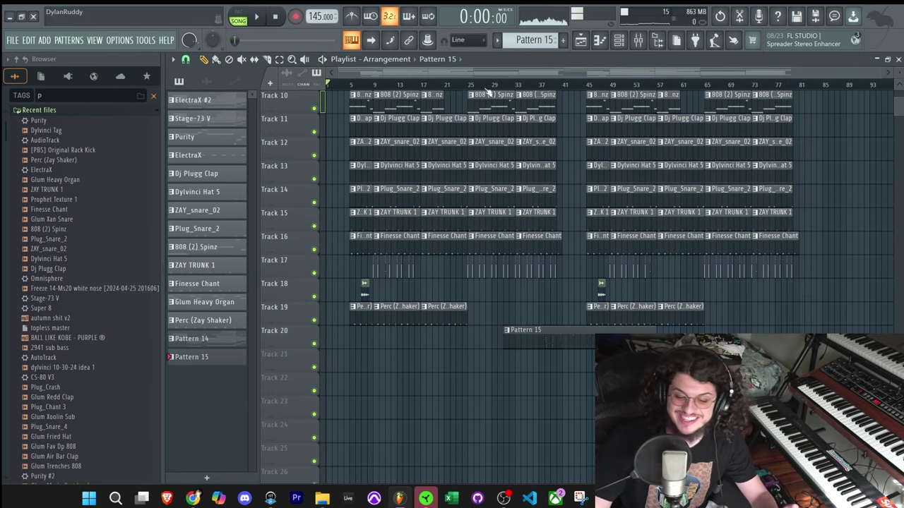
Play the arrangement from bar 45 and route the Purity #2 channel to mixer insert 21.
scroll(632, 249, "right", 3)
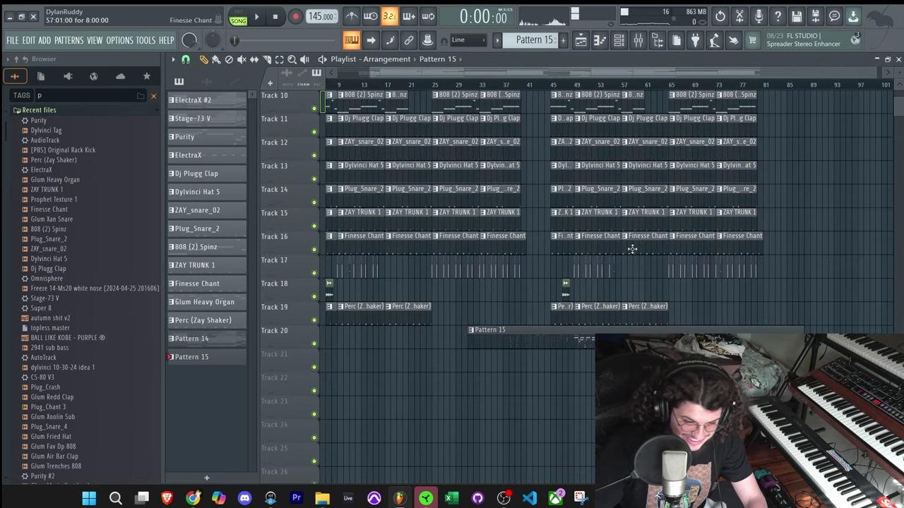
left_click(554, 84)
key("space")
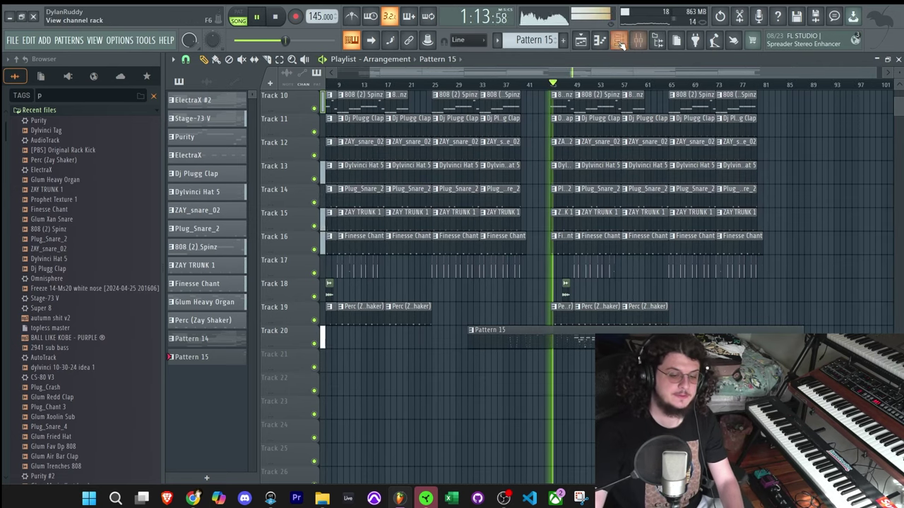
key("F6")
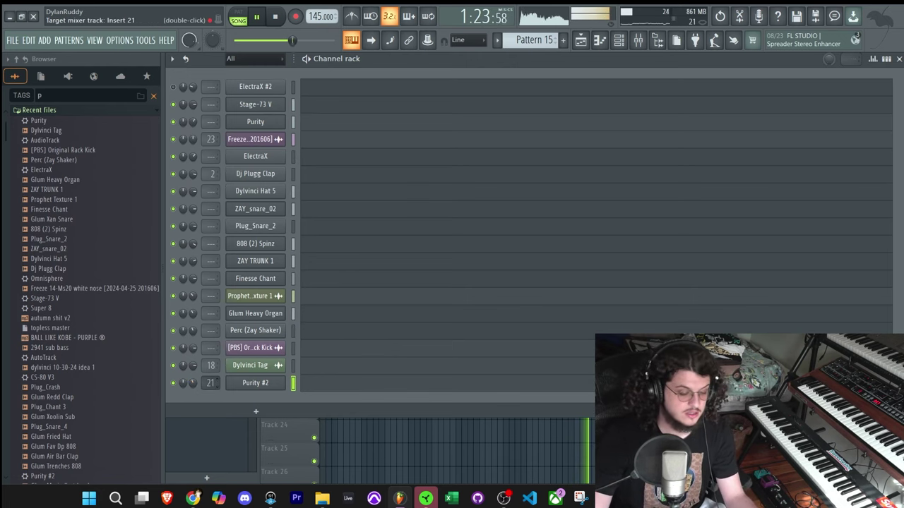
right_click(493, 443)
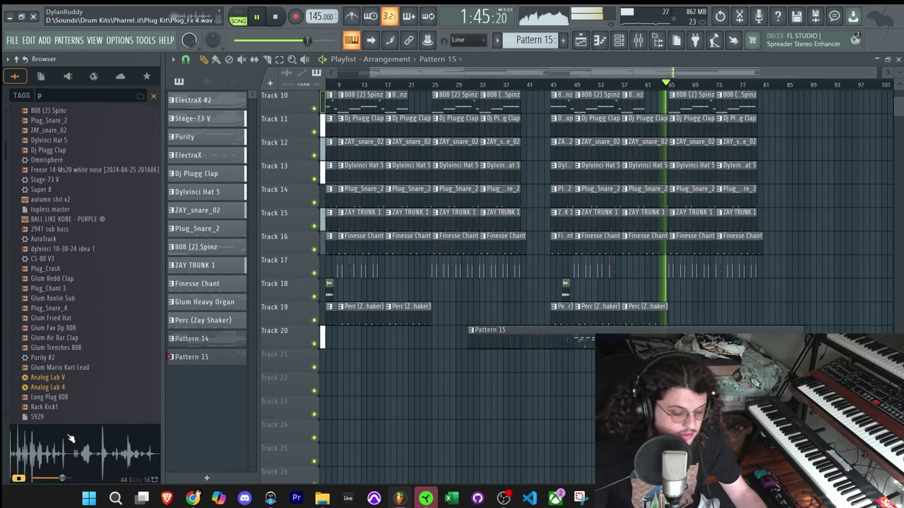
Place the Plug_Fx 4 sample on Track 21 near bar 65 and the Money Counter sample on Track 22.
scroll(64, 318, "down", 5)
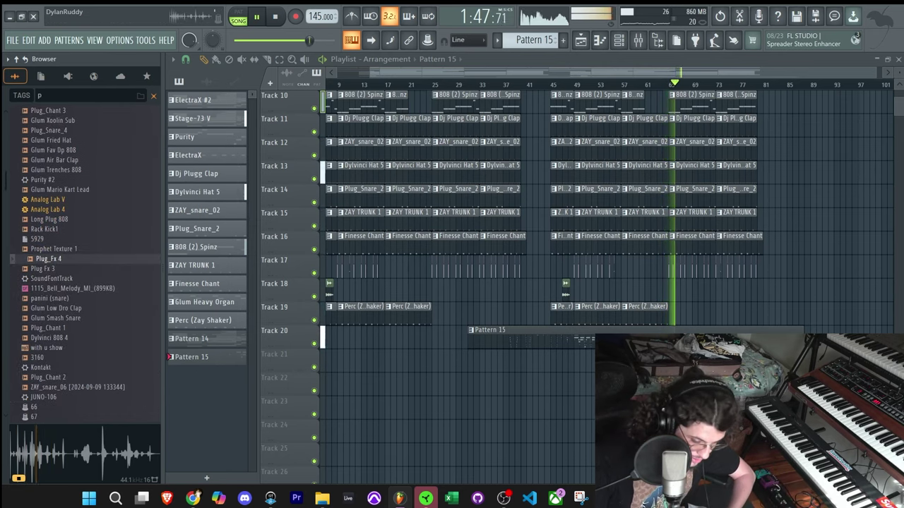
left_click_drag(49, 259, 674, 362)
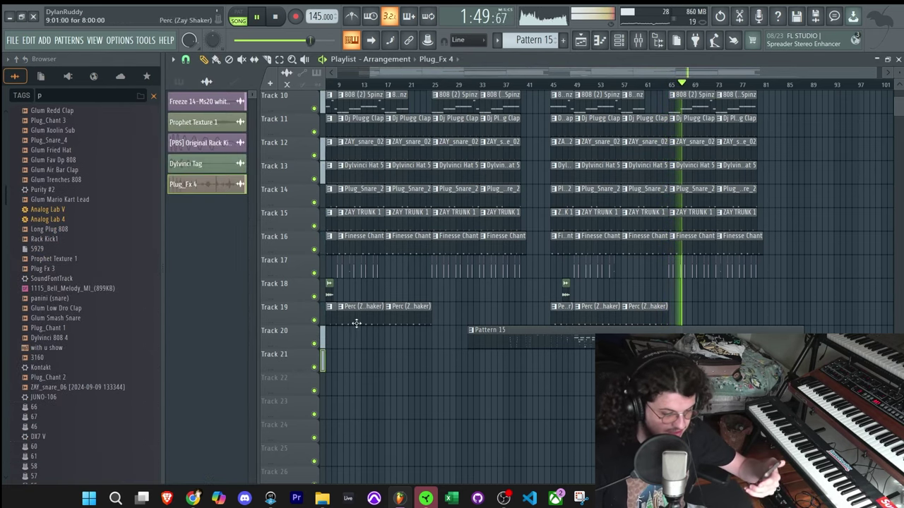
scroll(62, 347, "down", 5)
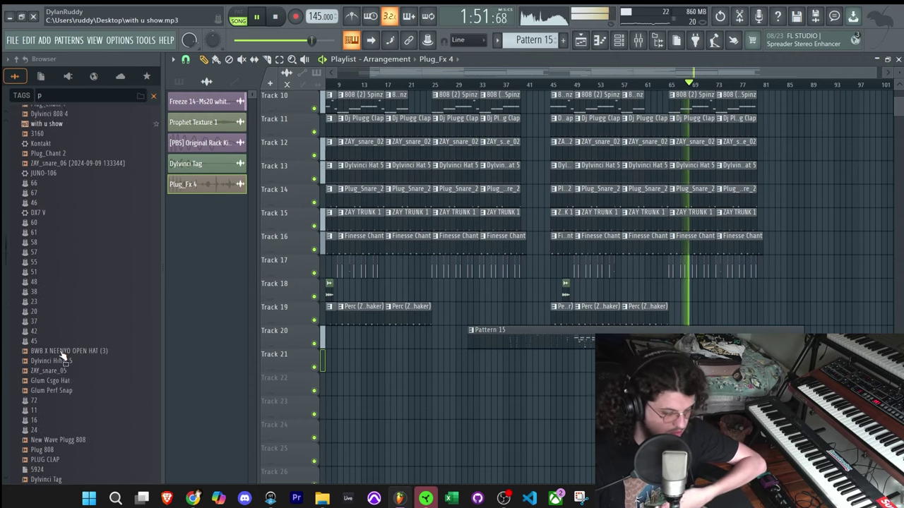
scroll(62, 353, "down", 5)
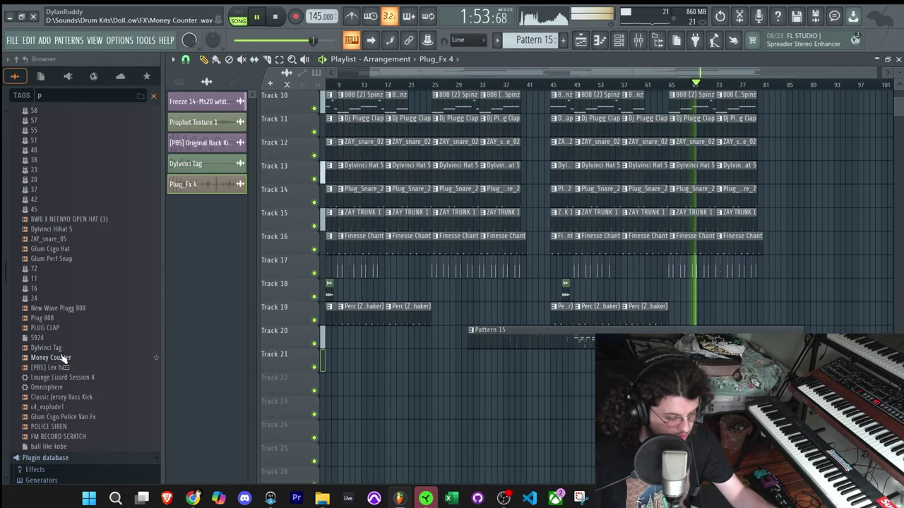
left_click_drag(62, 358, 590, 362)
left_click_drag(56, 358, 693, 385)
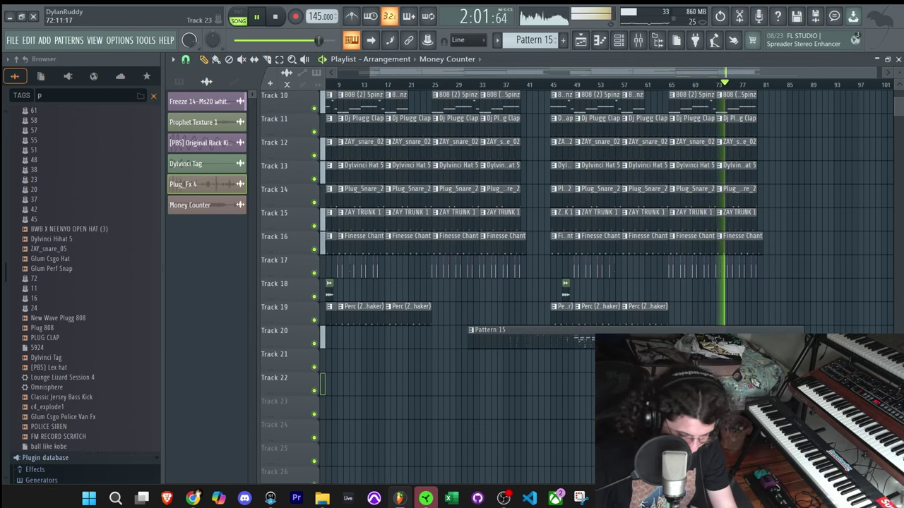
Add another Money Counter clip on Track 22 at bar 15.
scroll(718, 384, "up", 3)
scroll(726, 385, "down", 3)
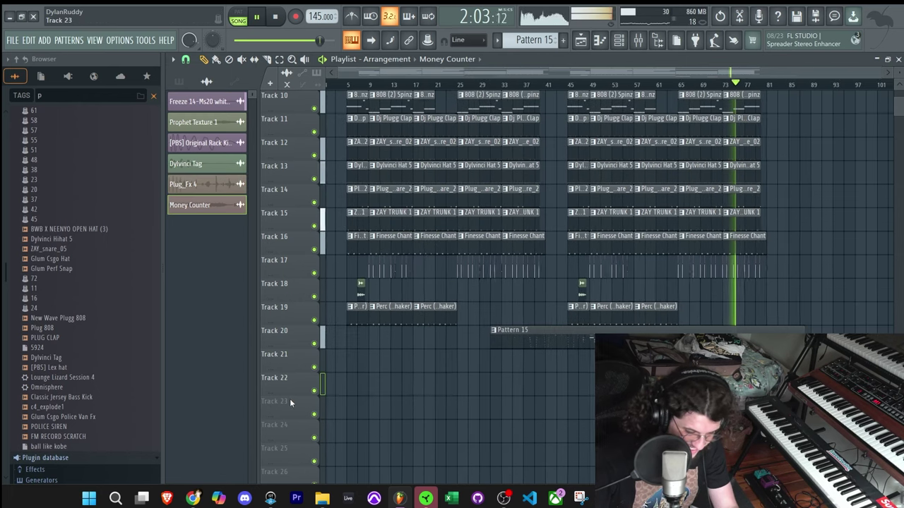
left_click(406, 385)
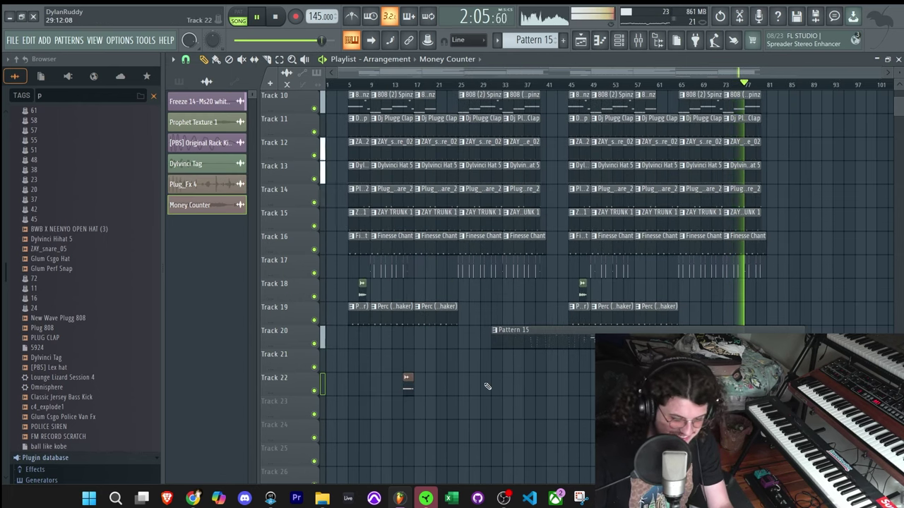
Show all channels in the channel rack and route Plug_Fx 4 to mixer insert 24 and Money Counter to insert 20.
scroll(495, 379, "up", 2)
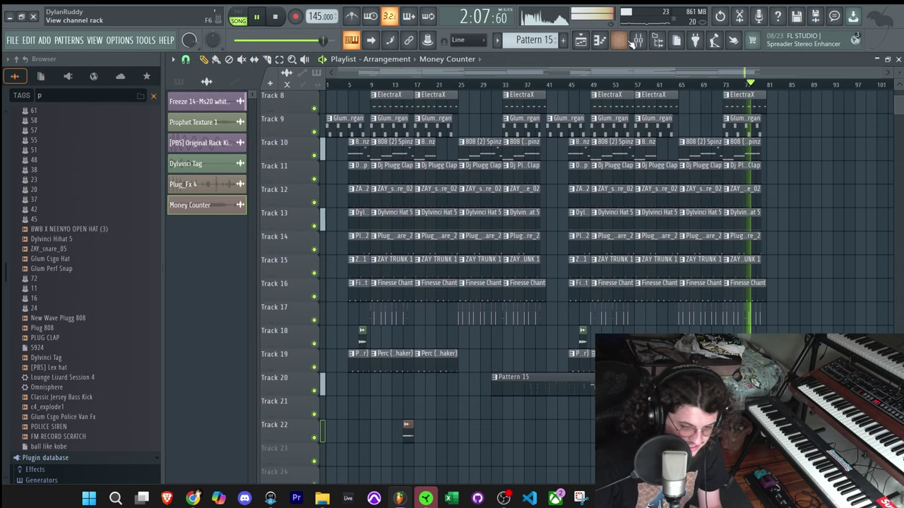
key("F6")
left_click(240, 58)
left_click(234, 72)
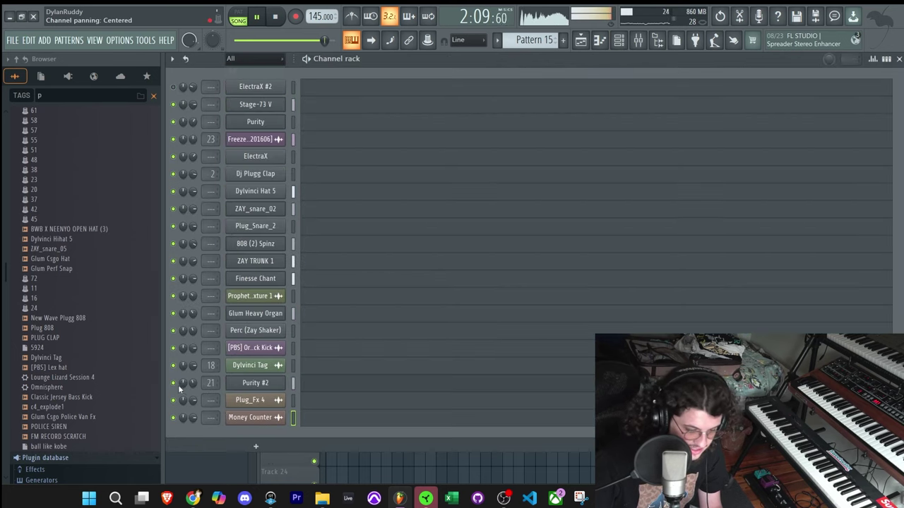
left_click_drag(210, 400, 210, 375)
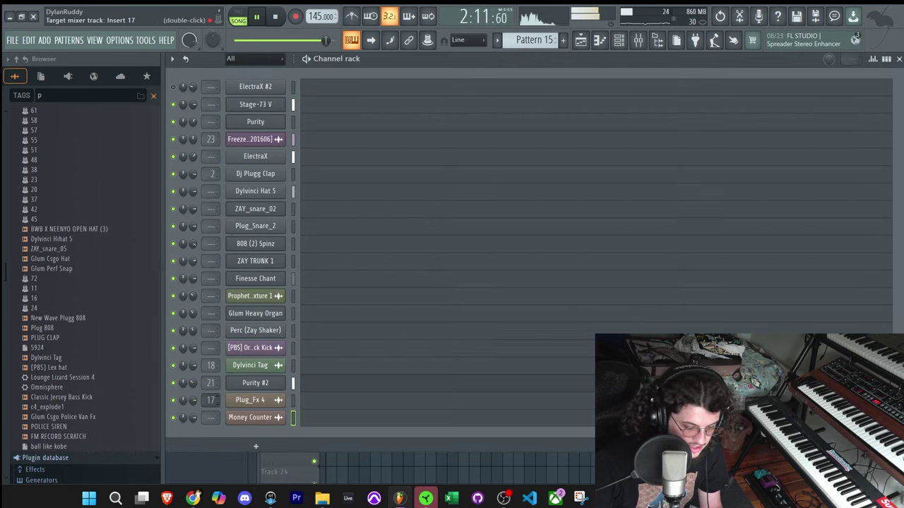
scroll(212, 419, "up", 5)
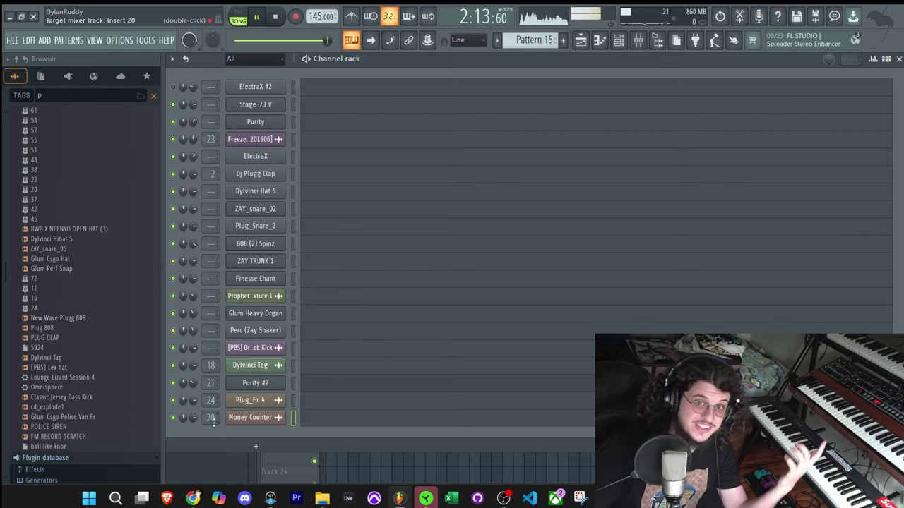